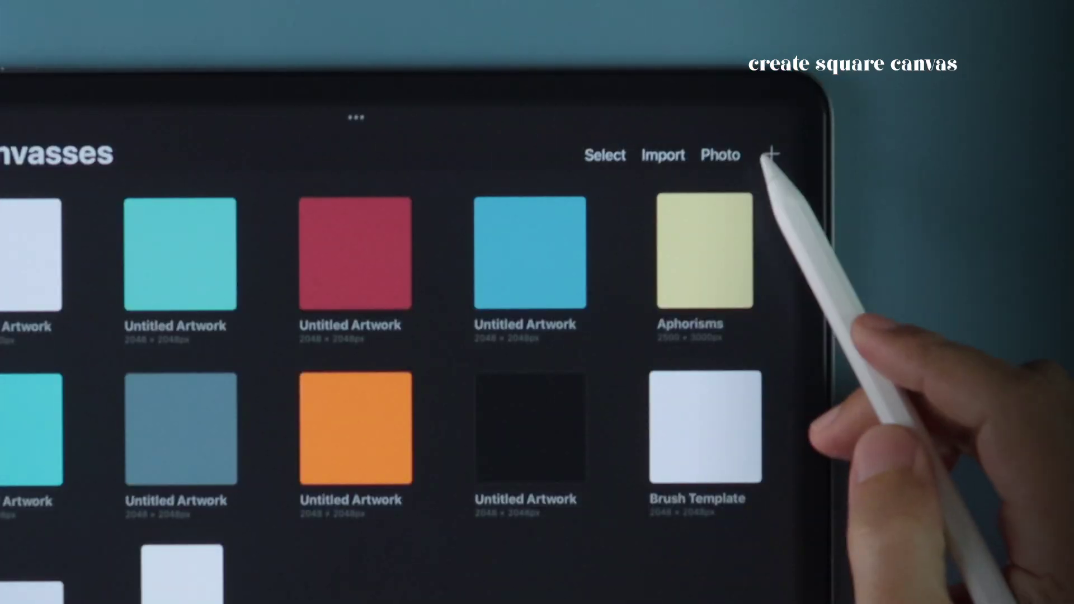
Create a new square canvas and set its background colour to 0% brightness (pure black).
{"action": "left_click", "coordinate": [770, 155]}
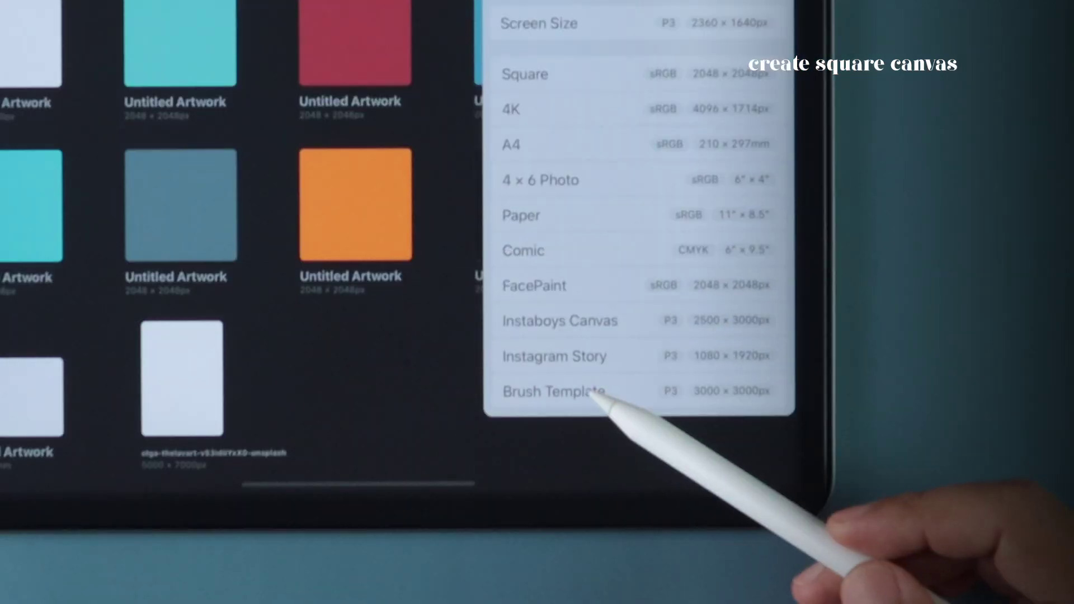
{"action": "left_click", "coordinate": [635, 395]}
{"action": "left_click", "coordinate": [617, 115]}
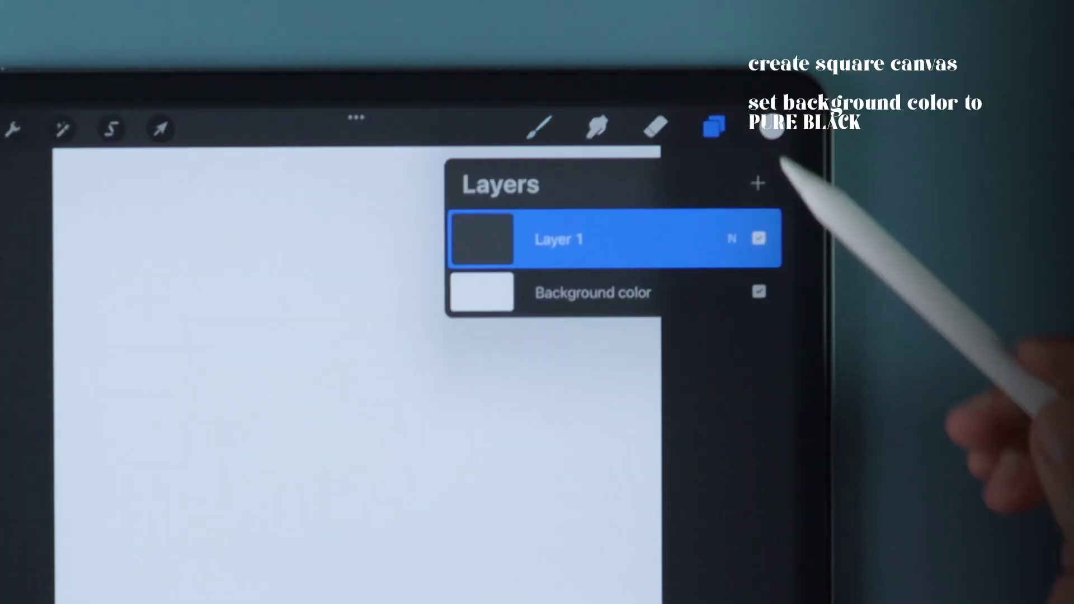
{"action": "left_click", "coordinate": [604, 293]}
{"action": "left_click_drag", "start_coordinate": [714, 282], "coordinate": [518, 285]}
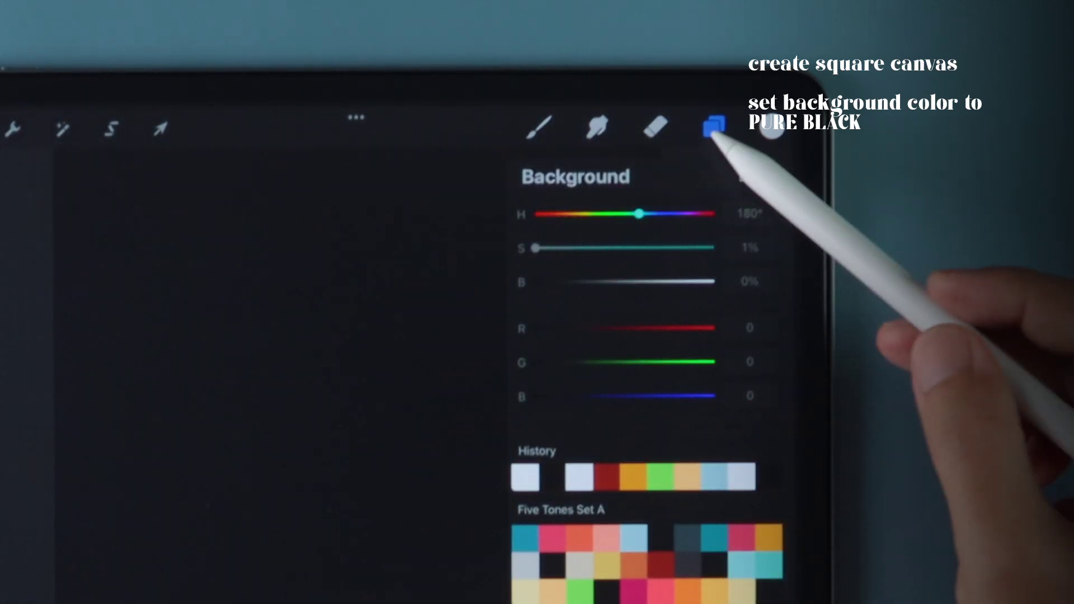
{"action": "left_click", "coordinate": [713, 126]}
Choose a brush from the Drawing set and set the colour to pure white (#ffffff).
{"action": "left_click", "coordinate": [507, 116]}
{"action": "scroll", "coordinate": [436, 336], "scroll_direction": "down", "scroll_amount": 5}
{"action": "left_click", "coordinate": [411, 256]}
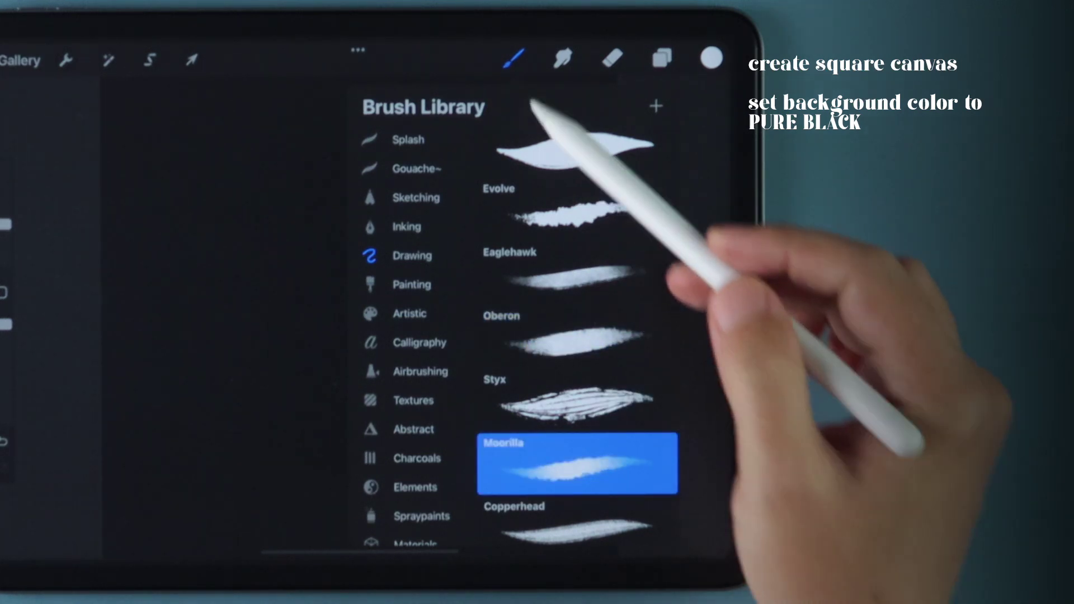
{"action": "left_click", "coordinate": [514, 59]}
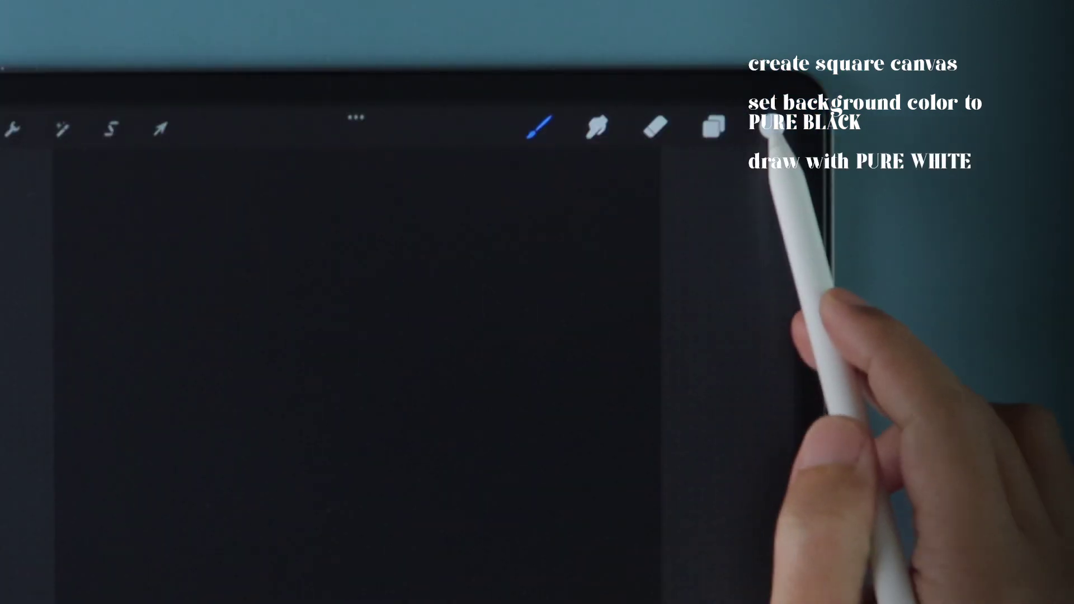
{"action": "left_click", "coordinate": [770, 126]}
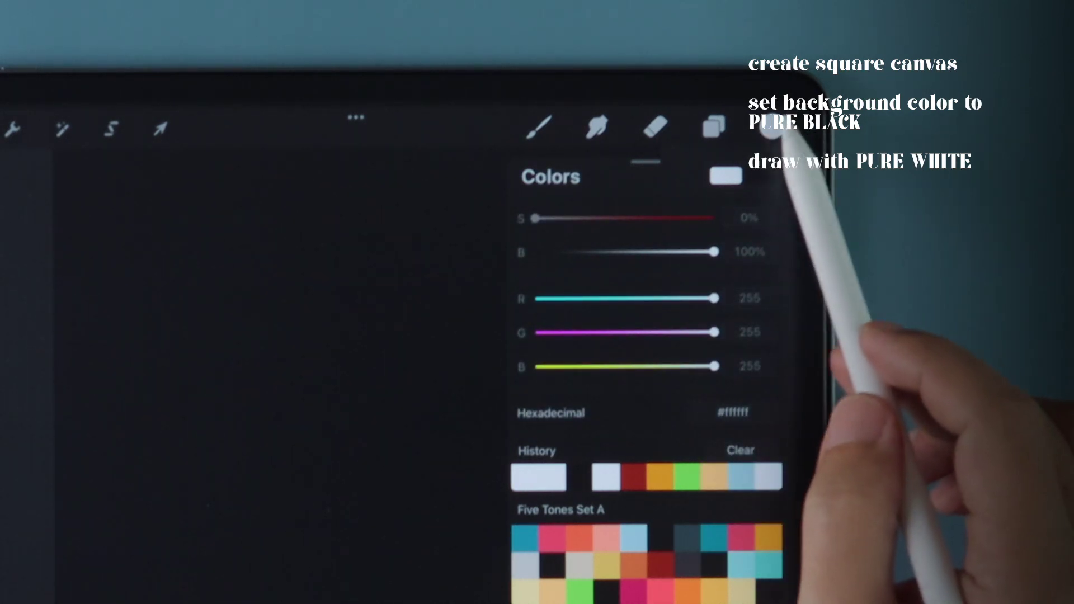
Draw white rings around the centre of the black canvas.
{"action": "left_click", "coordinate": [770, 126]}
{"action": "mouse_move", "coordinate": [335, 315]}
{"action": "left_mouse_down"}
{"action": "mouse_move", "coordinate": [320, 331]}
{"action": "mouse_move", "coordinate": [382, 374]}
{"action": "mouse_move", "coordinate": [330, 321]}
{"action": "left_mouse_up"}
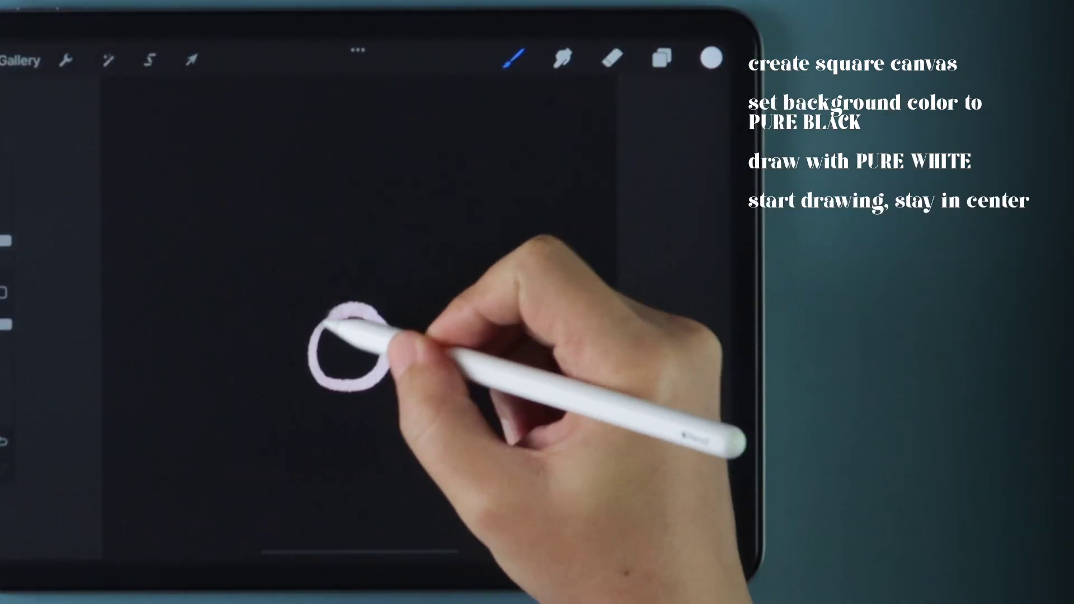
{"action": "left_click_drag", "start_coordinate": [243, 178], "coordinate": [252, 187]}
{"action": "left_click_drag", "start_coordinate": [487, 318], "coordinate": [503, 316]}
{"action": "left_click_drag", "start_coordinate": [432, 468], "coordinate": [445, 470]}
{"action": "mouse_move", "coordinate": [423, 171]}
{"action": "left_mouse_down"}
{"action": "mouse_move", "coordinate": [486, 202]}
{"action": "mouse_move", "coordinate": [428, 168]}
{"action": "left_mouse_up"}
{"action": "left_click_drag", "start_coordinate": [201, 443], "coordinate": [205, 446]}
{"action": "left_click_drag", "start_coordinate": [225, 368], "coordinate": [227, 375]}
Add scattered white dots, a large centre ring and small dots below it.
{"action": "left_click_drag", "start_coordinate": [159, 187], "coordinate": [162, 191]}
{"action": "left_click_drag", "start_coordinate": [348, 187], "coordinate": [349, 192]}
{"action": "left_click_drag", "start_coordinate": [436, 470], "coordinate": [438, 471]}
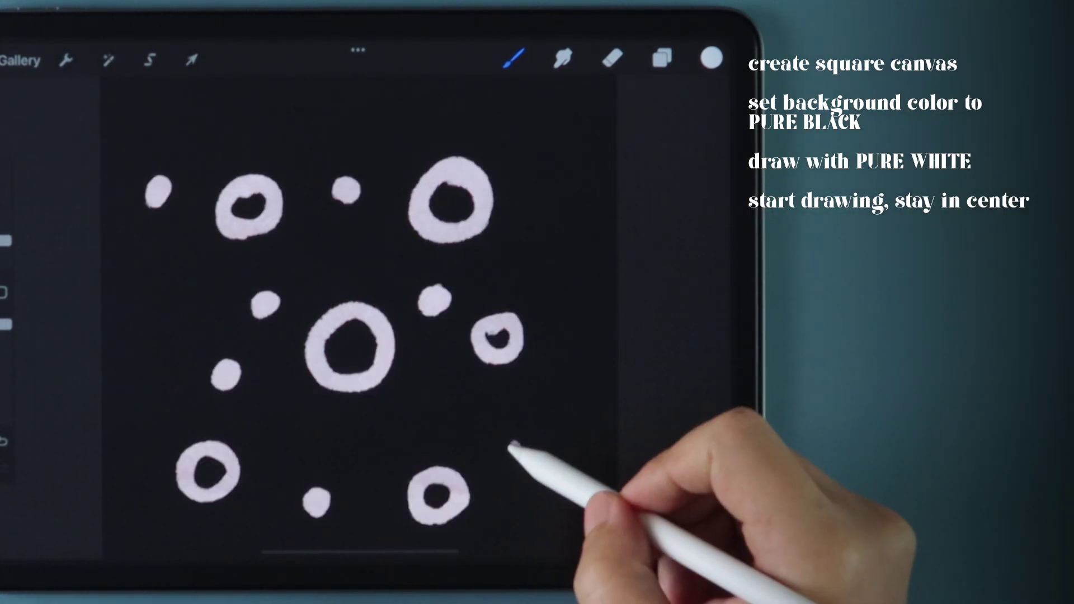
{"action": "left_click_drag", "start_coordinate": [515, 444], "coordinate": [519, 447]}
{"action": "left_click_drag", "start_coordinate": [551, 234], "coordinate": [554, 239]}
{"action": "left_click_drag", "start_coordinate": [150, 359], "coordinate": [155, 362]}
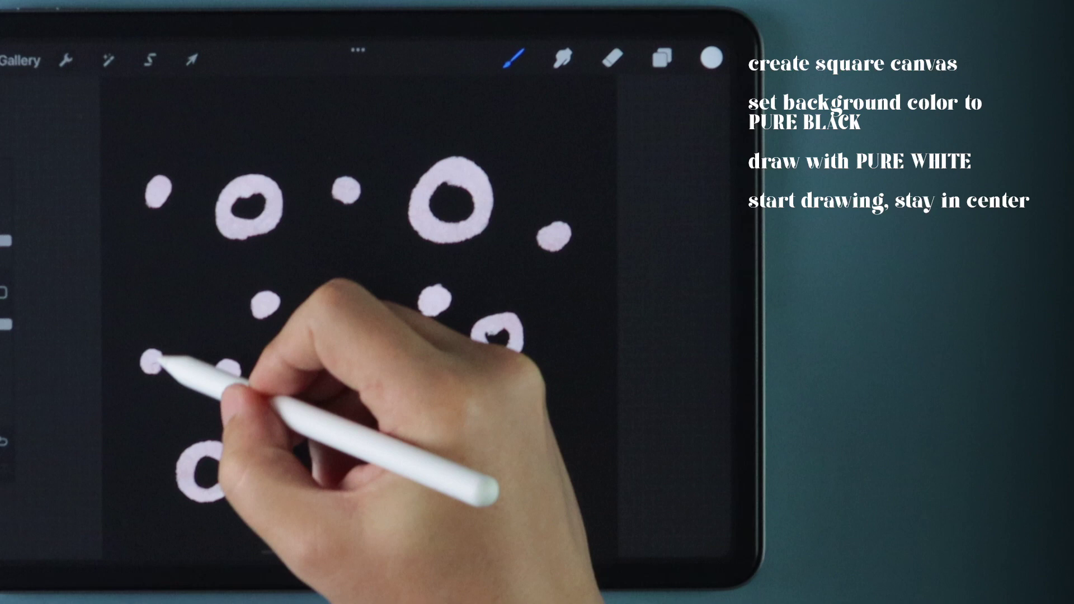
{"action": "left_click_drag", "start_coordinate": [351, 304], "coordinate": [347, 306]}
{"action": "left_click_drag", "start_coordinate": [299, 439], "coordinate": [302, 443]}
{"action": "left_click_drag", "start_coordinate": [315, 499], "coordinate": [318, 503]}
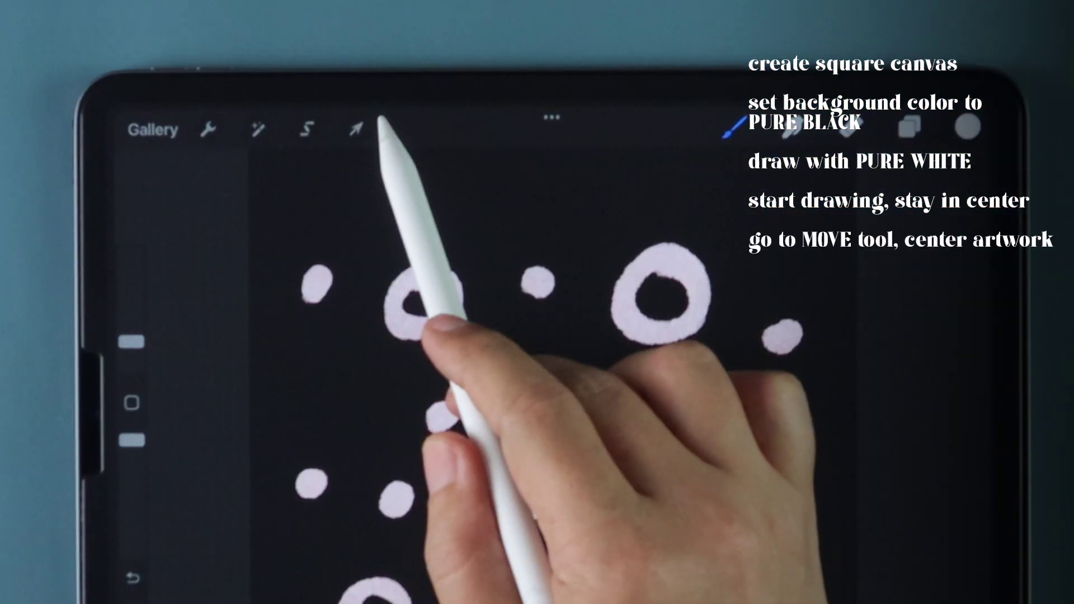
Centre the ring-and-dot artwork on the canvas with the Move tool.
{"action": "left_click", "coordinate": [261, 117]}
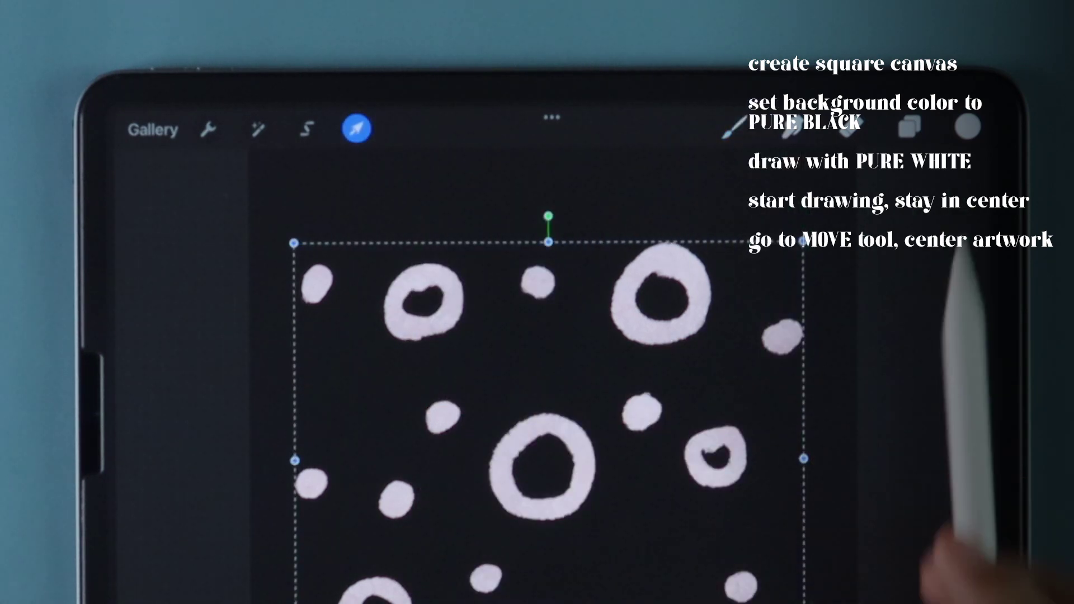
{"action": "left_click_drag", "start_coordinate": [431, 374], "coordinate": [422, 353]}
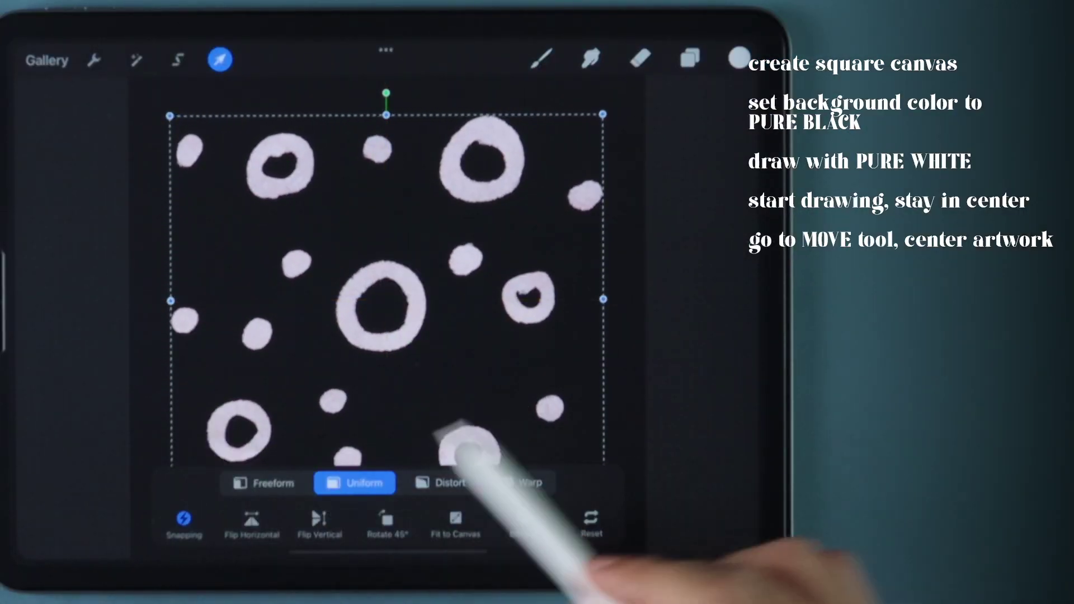
{"action": "left_click", "coordinate": [220, 59]}
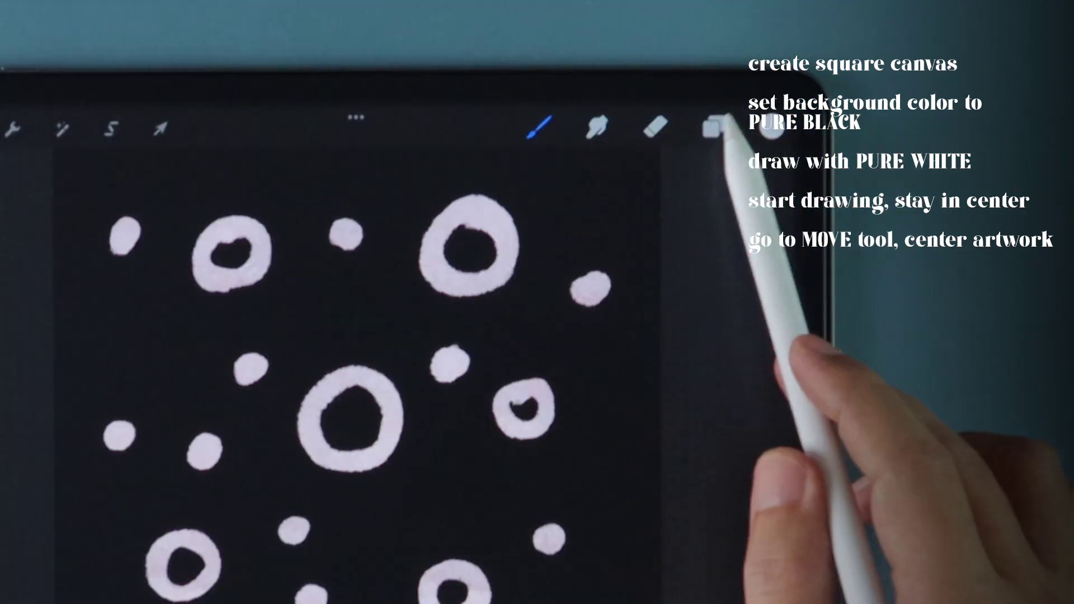
Duplicate the pattern layer and move the copy up to the top edge.
{"action": "left_click", "coordinate": [690, 58]}
{"action": "left_click_drag", "start_coordinate": [663, 244], "coordinate": [433, 243]}
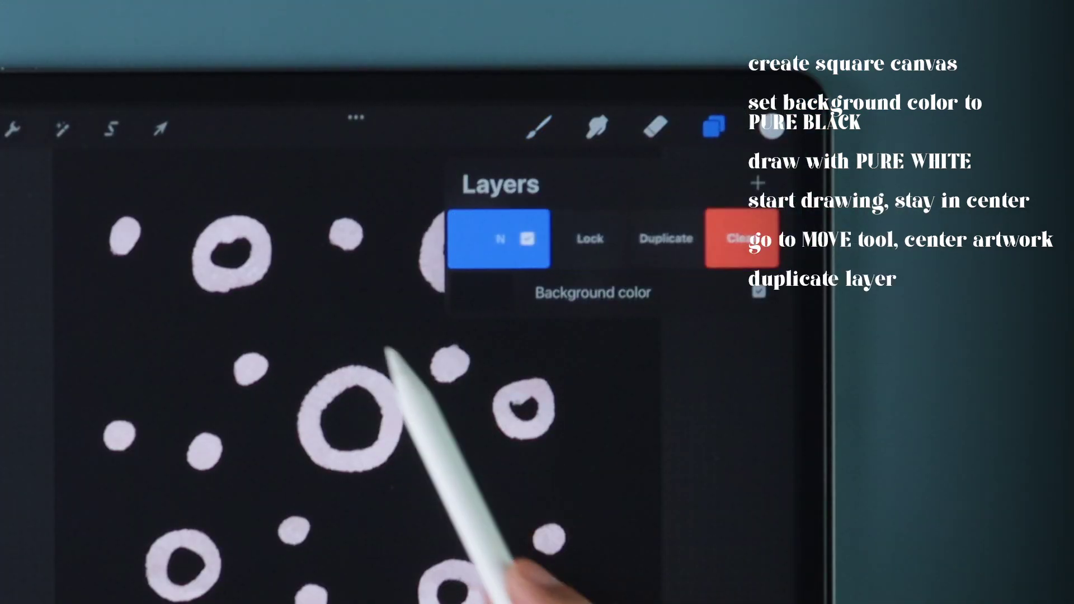
{"action": "left_click", "coordinate": [692, 245]}
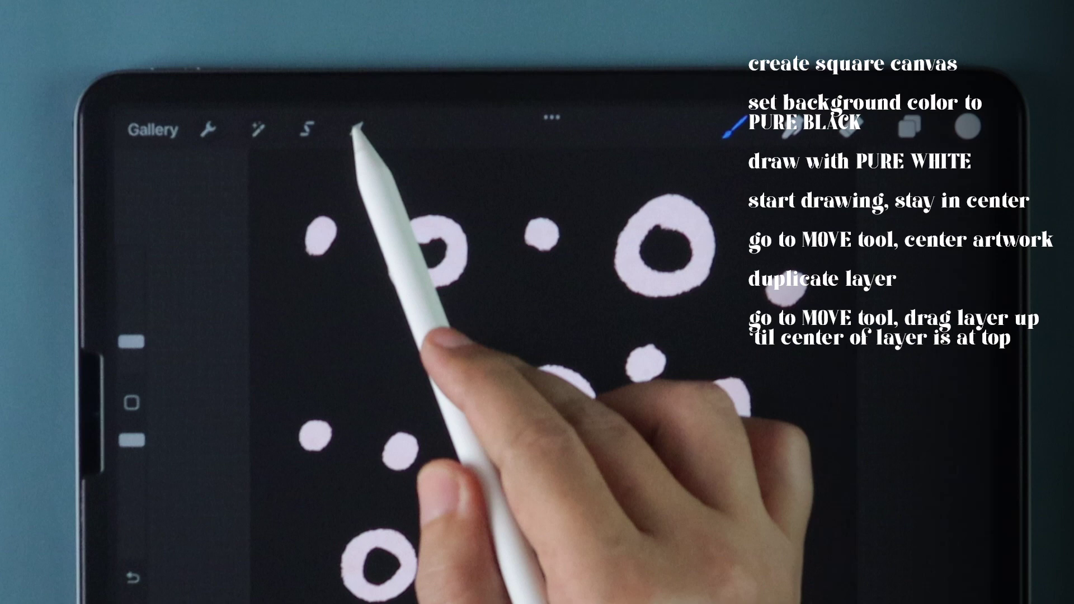
{"action": "left_click", "coordinate": [357, 128]}
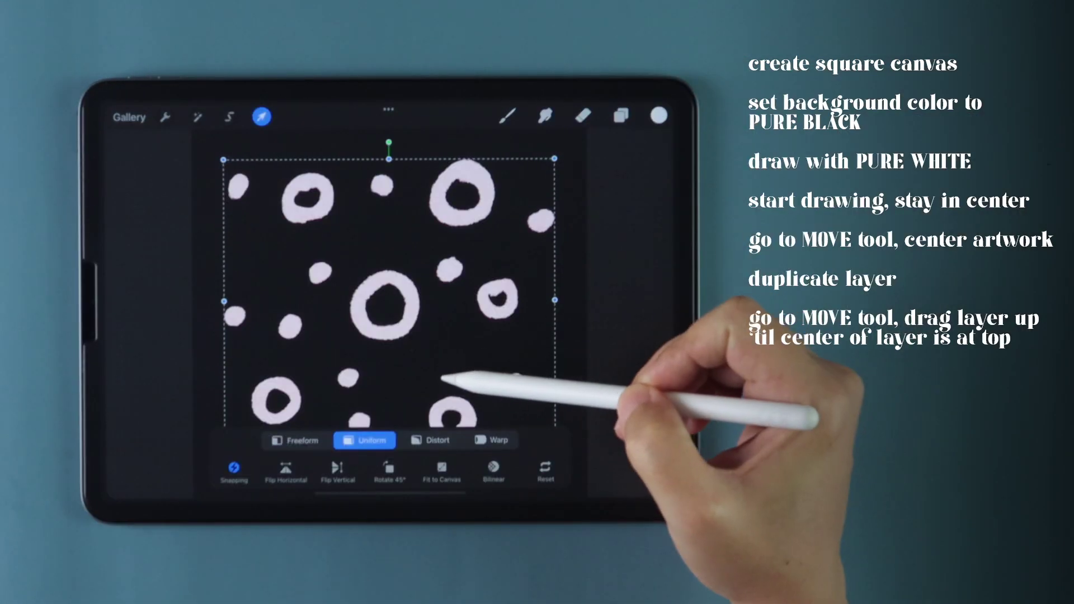
{"action": "left_click_drag", "start_coordinate": [456, 329], "coordinate": [540, 216]}
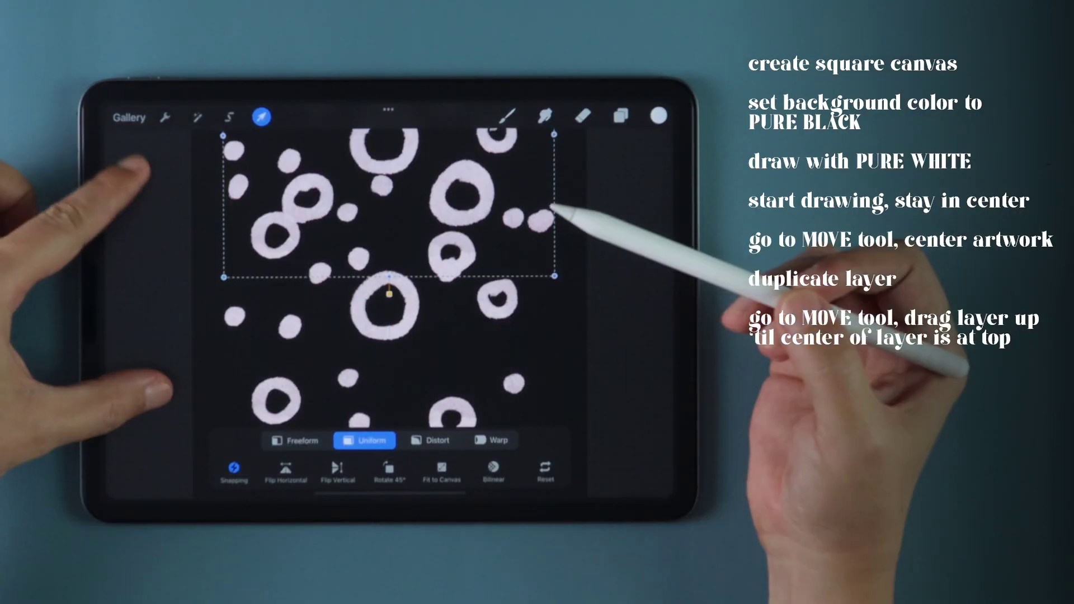
{"action": "scroll", "coordinate": [319, 311], "scroll_direction": "down", "scroll_amount": 5}
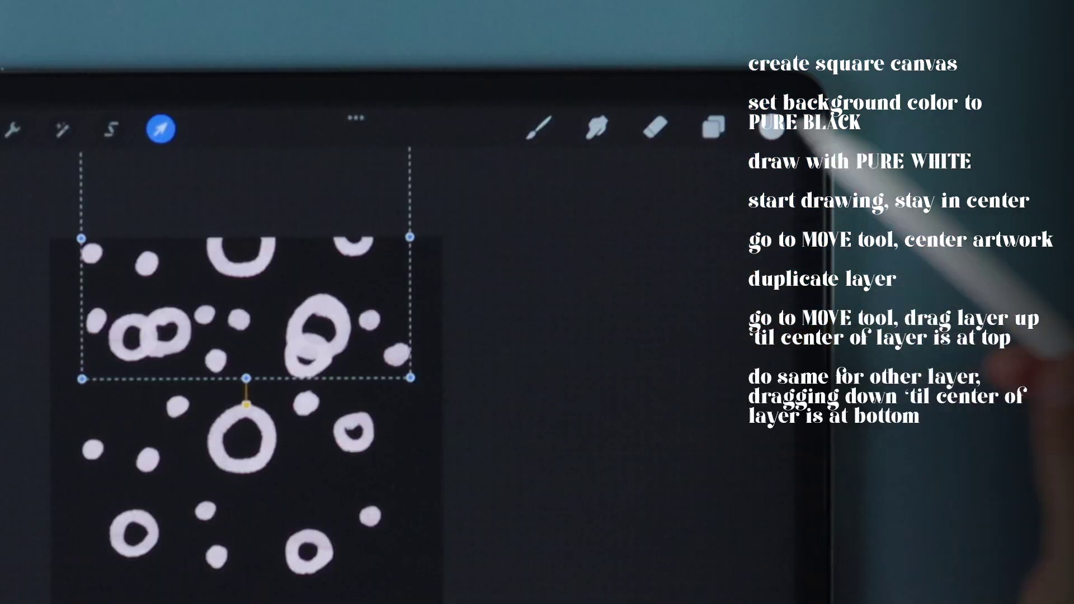
Move the other pattern layer down so its centre sits on the bottom edge.
{"action": "left_click", "coordinate": [713, 126]}
{"action": "left_click", "coordinate": [638, 302]}
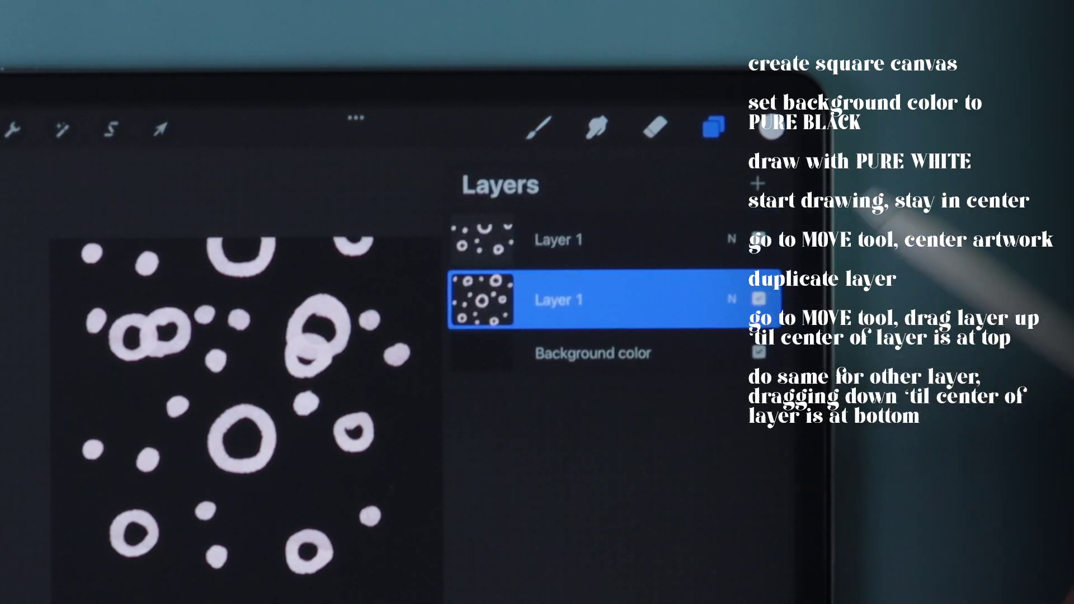
{"action": "left_click", "coordinate": [261, 117]}
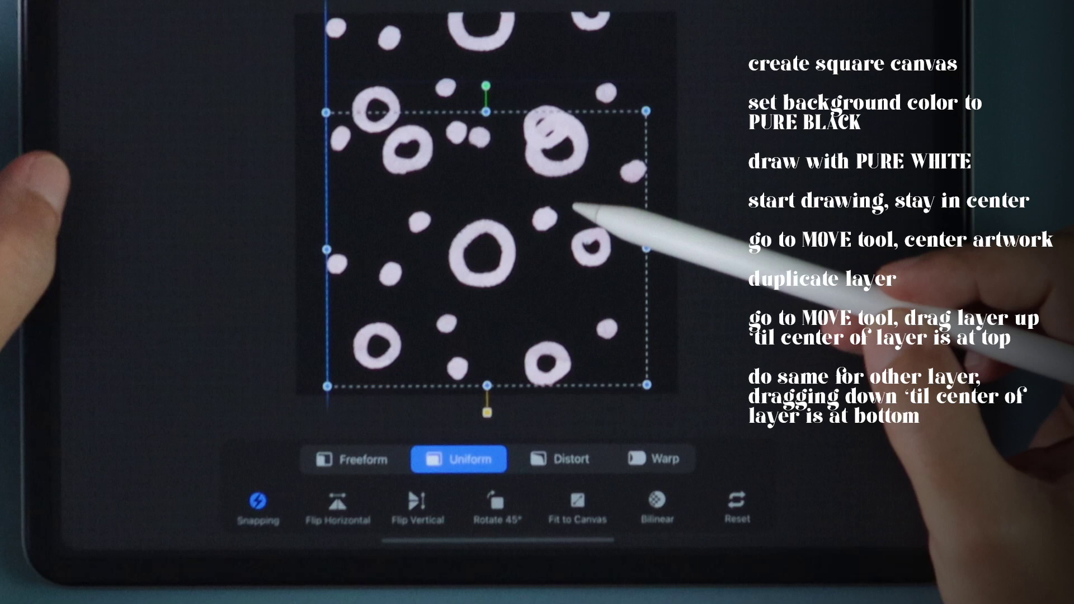
{"action": "left_click_drag", "start_coordinate": [468, 307], "coordinate": [573, 250]}
{"action": "left_click_drag", "start_coordinate": [570, 321], "coordinate": [564, 344]}
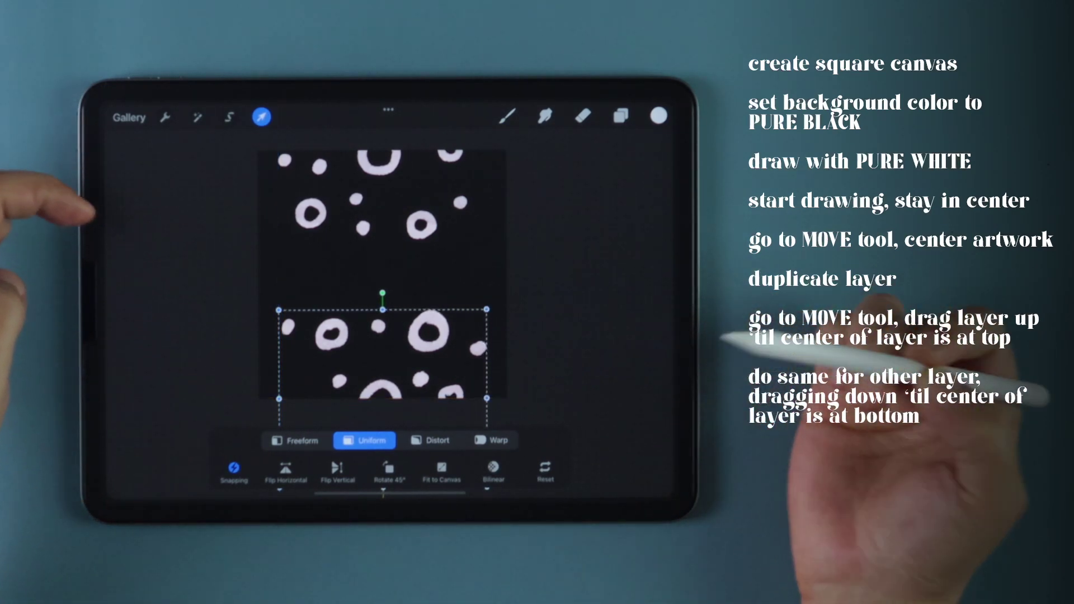
Merge the two shifted pattern layers into a single layer.
{"action": "left_click", "coordinate": [262, 117]}
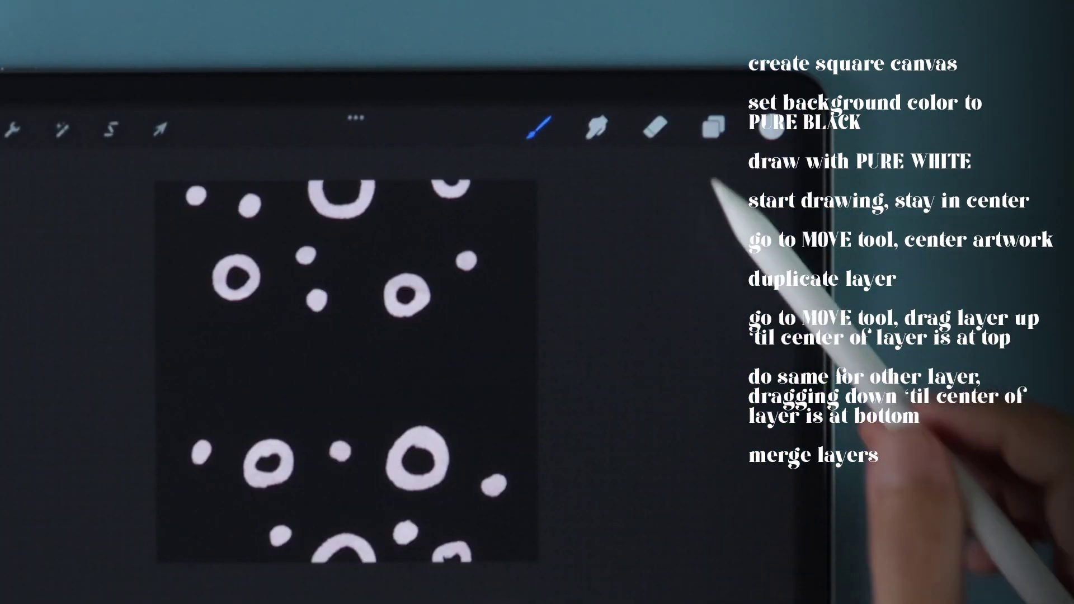
{"action": "left_click", "coordinate": [713, 126]}
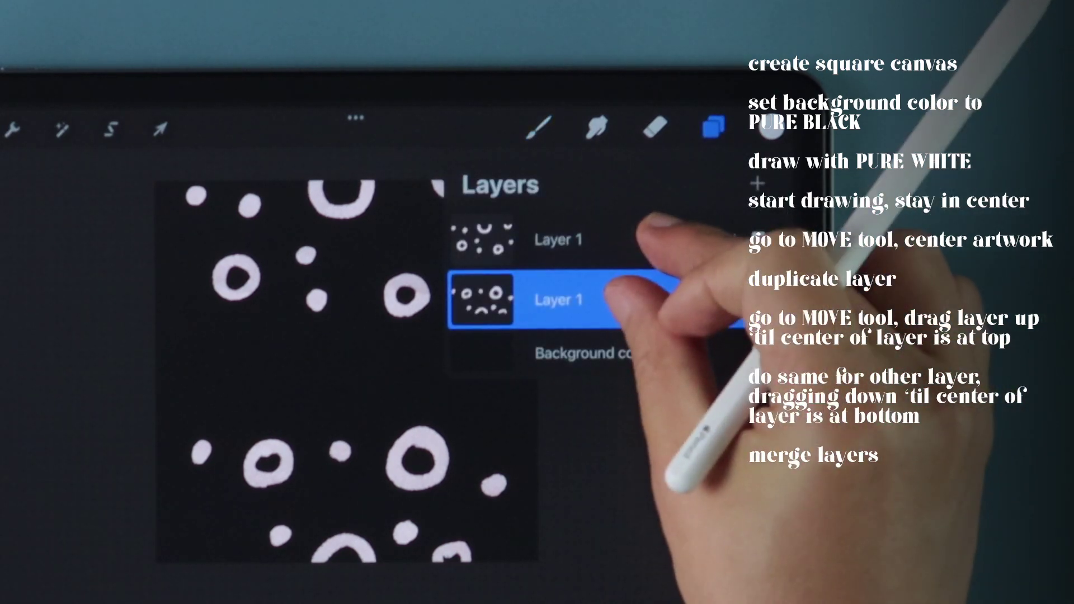
{"action": "left_click_drag", "start_coordinate": [559, 239], "coordinate": [558, 300]}
{"action": "left_click", "coordinate": [714, 125]}
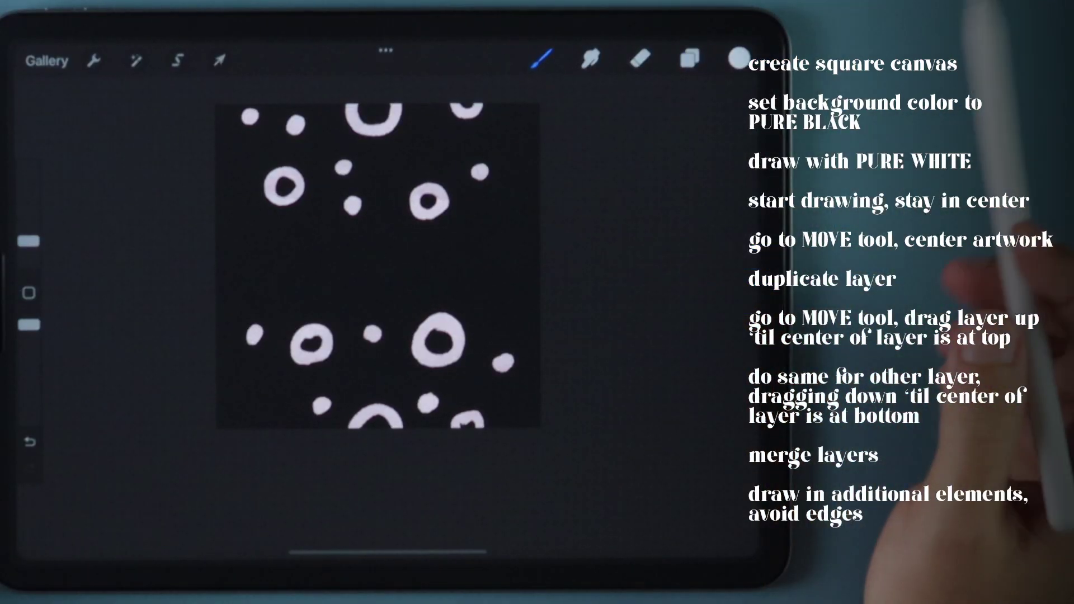
Draw extra white rings and dots in the empty middle band, away from edges.
{"action": "left_click_drag", "start_coordinate": [405, 256], "coordinate": [377, 250]}
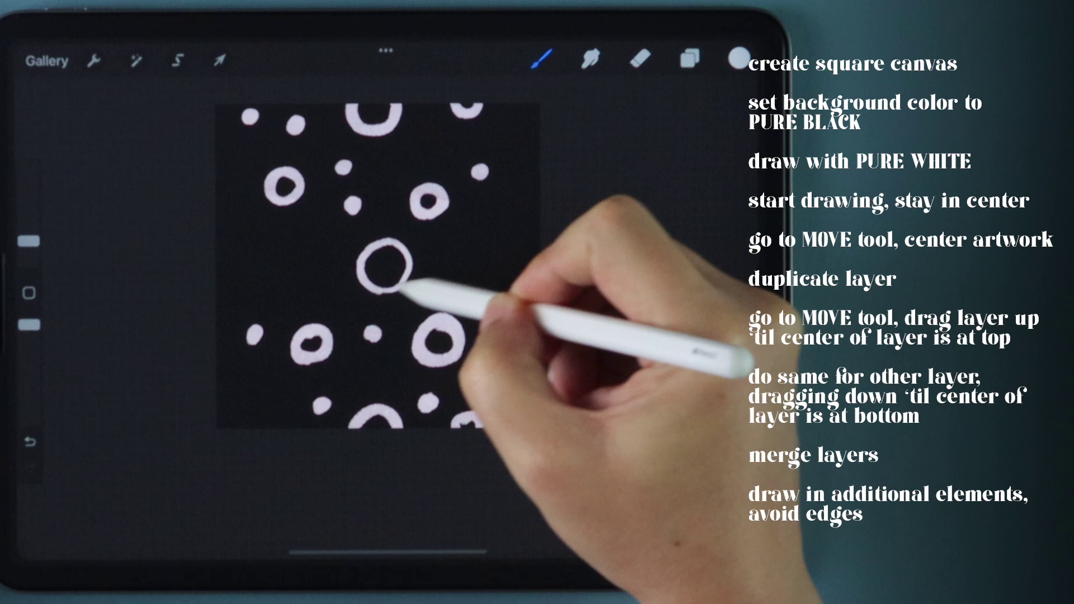
{"action": "left_click_drag", "start_coordinate": [265, 262], "coordinate": [267, 263]}
{"action": "left_click", "coordinate": [502, 362]}
{"action": "left_click_drag", "start_coordinate": [490, 235], "coordinate": [495, 239]}
{"action": "left_click", "coordinate": [291, 238]}
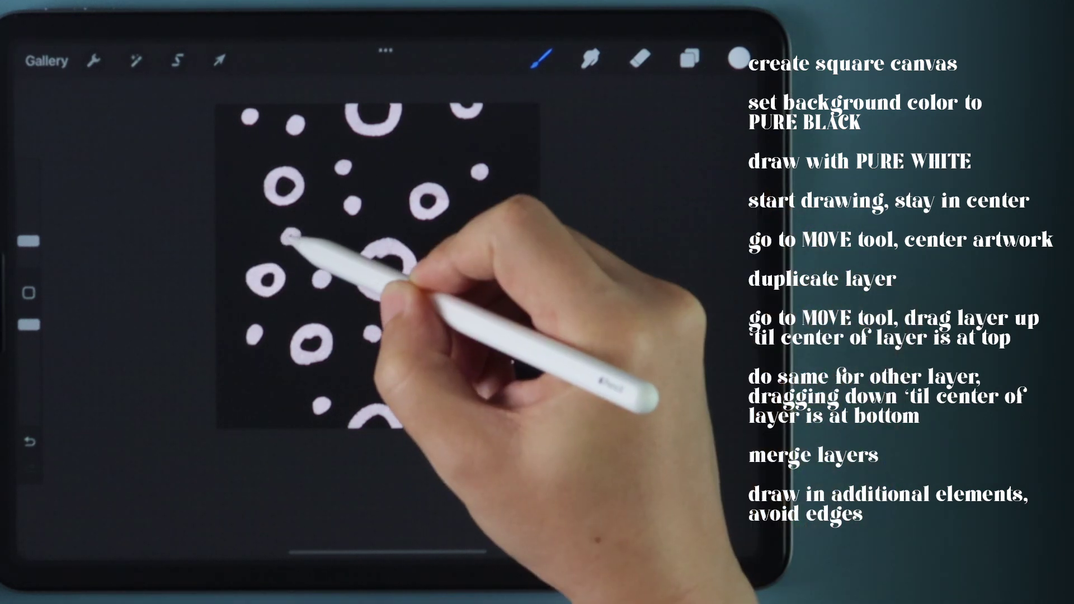
{"action": "left_click", "coordinate": [321, 279]}
{"action": "left_click_drag", "start_coordinate": [264, 384], "coordinate": [257, 395]}
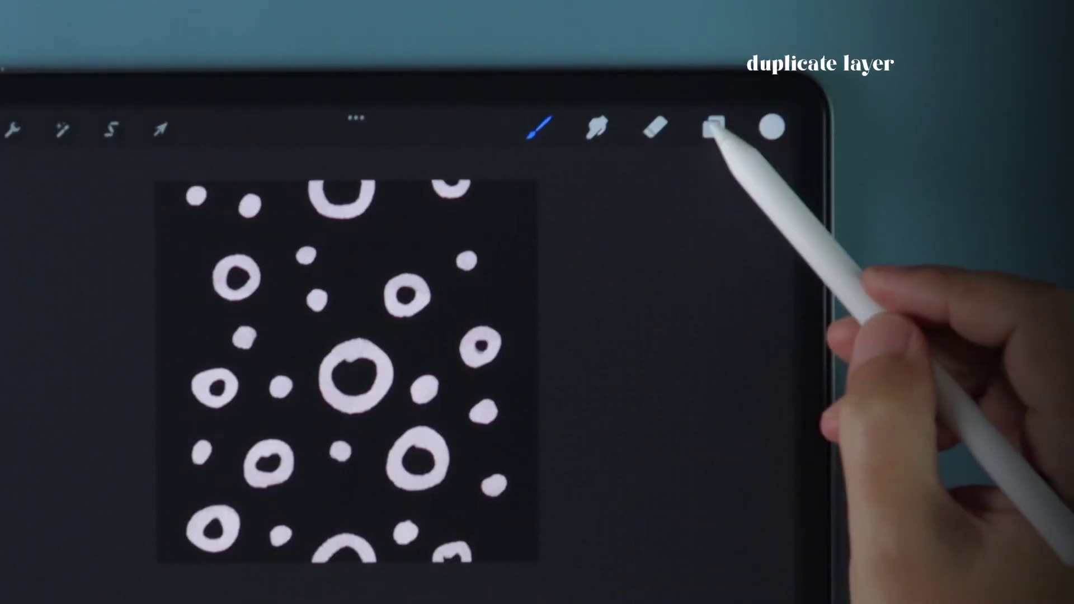
Duplicate the pattern layer and slide the copy left until its centre meets the edge.
{"action": "left_click", "coordinate": [619, 116]}
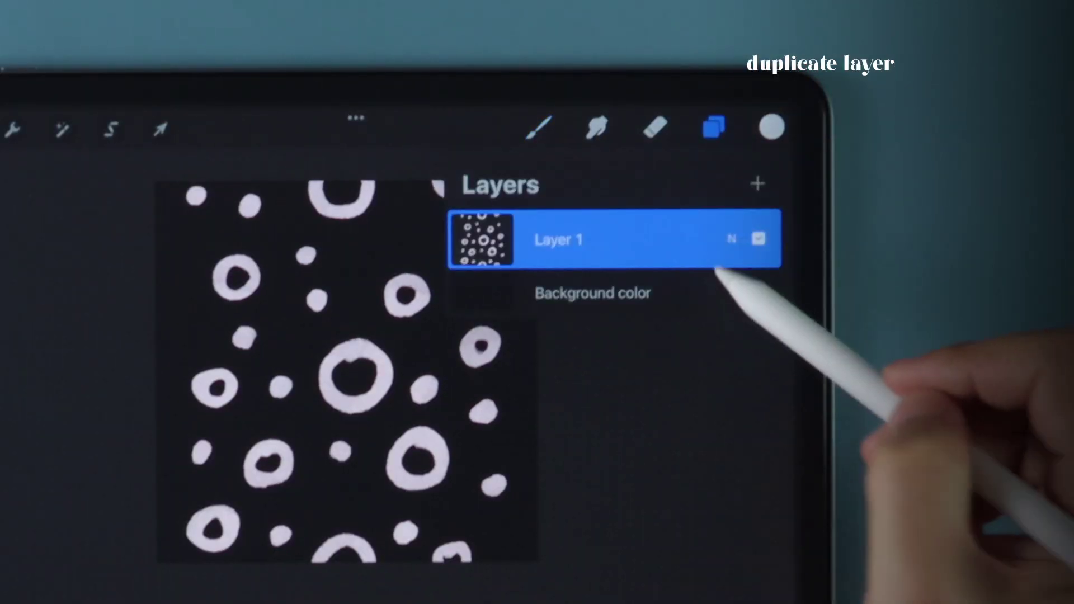
{"action": "left_click", "coordinate": [715, 239]}
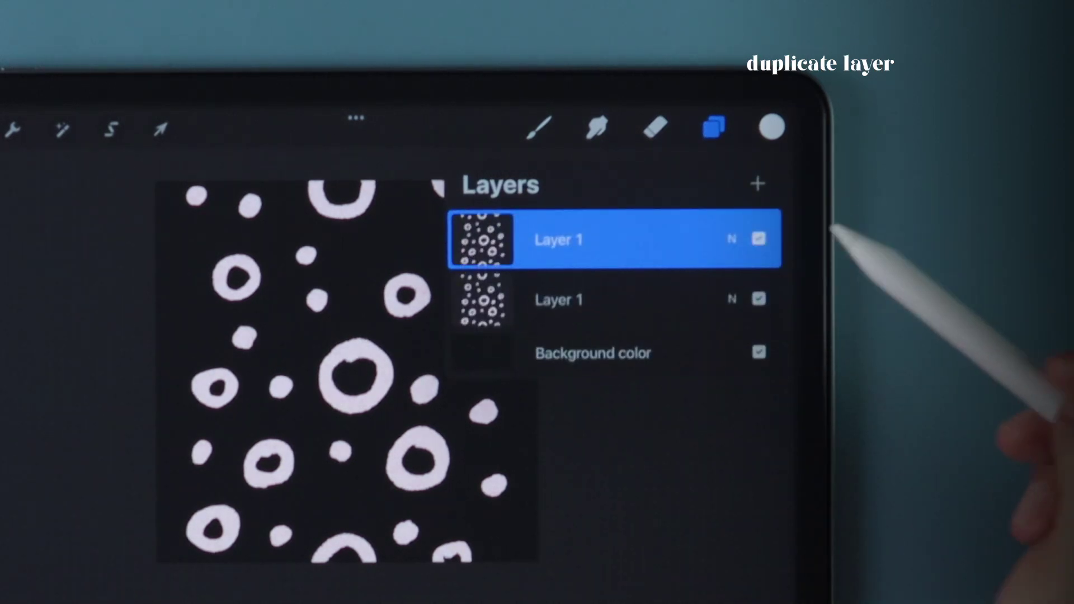
{"action": "left_click", "coordinate": [713, 128]}
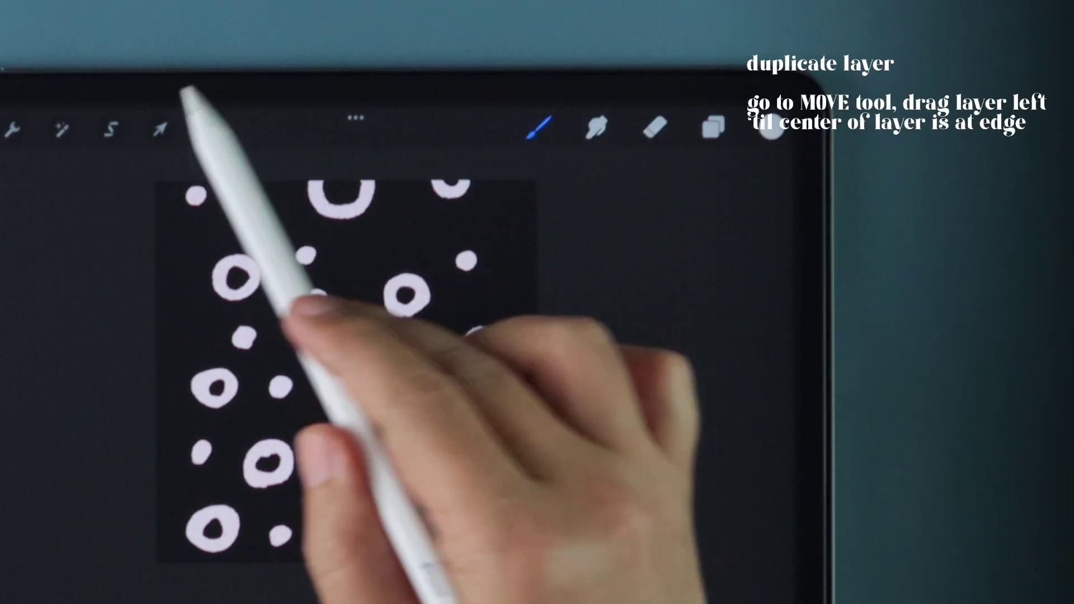
{"action": "left_click", "coordinate": [162, 128]}
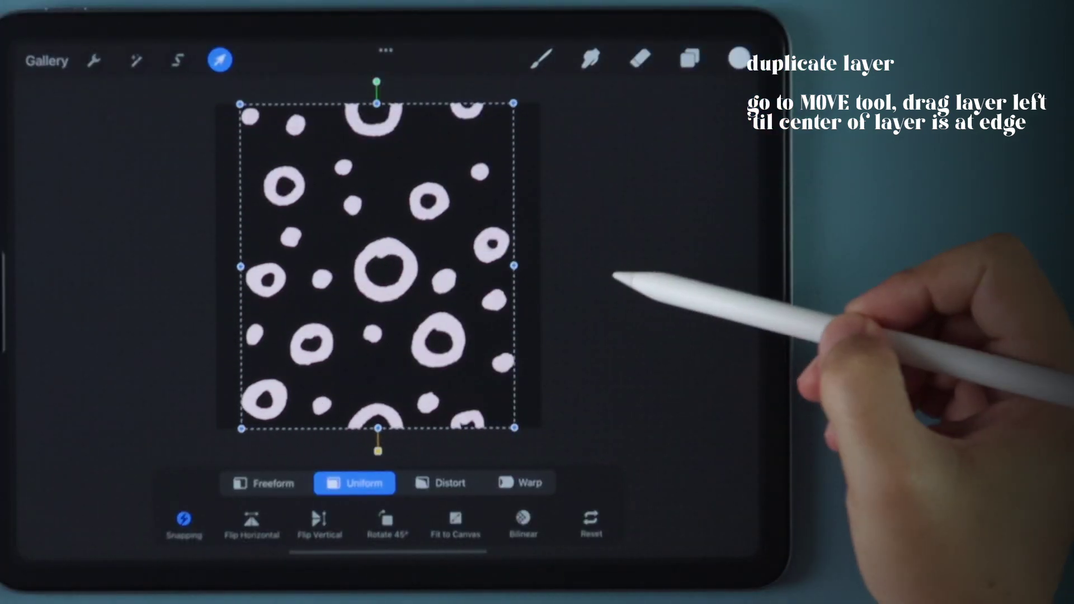
{"action": "left_click_drag", "start_coordinate": [615, 275], "coordinate": [456, 274]}
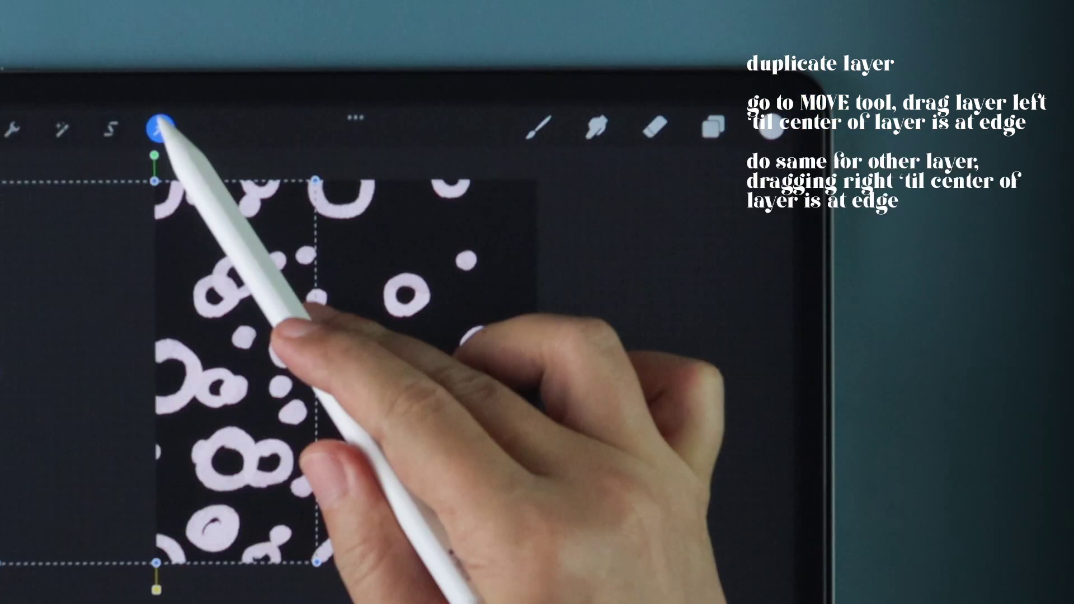
{"action": "left_click", "coordinate": [158, 127]}
Slide the lower Layer 1 right until its centre meets the right edge.
{"action": "left_click", "coordinate": [713, 127]}
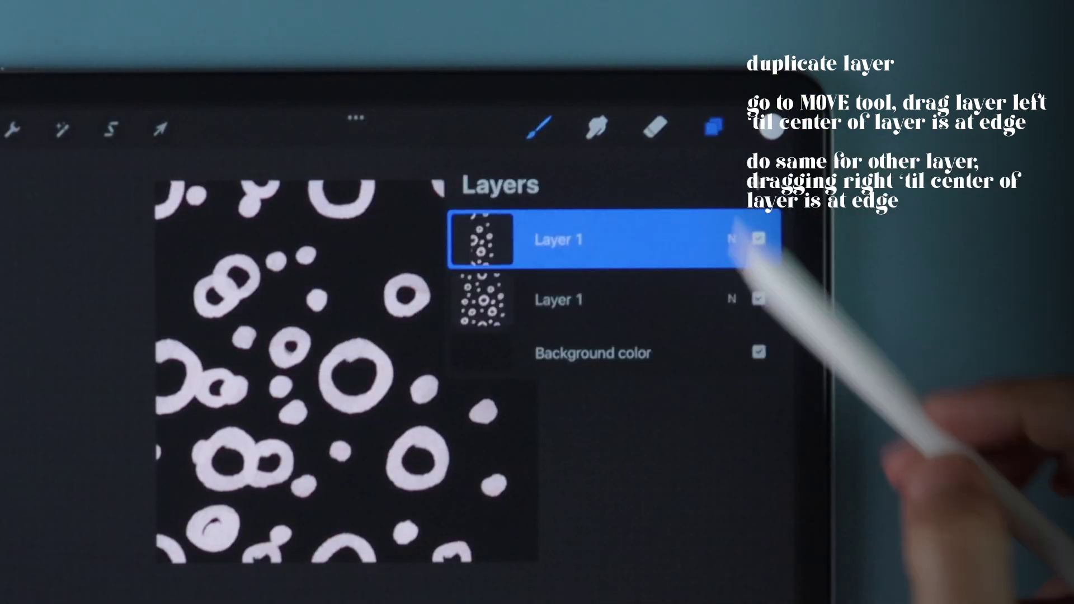
{"action": "left_click", "coordinate": [620, 300]}
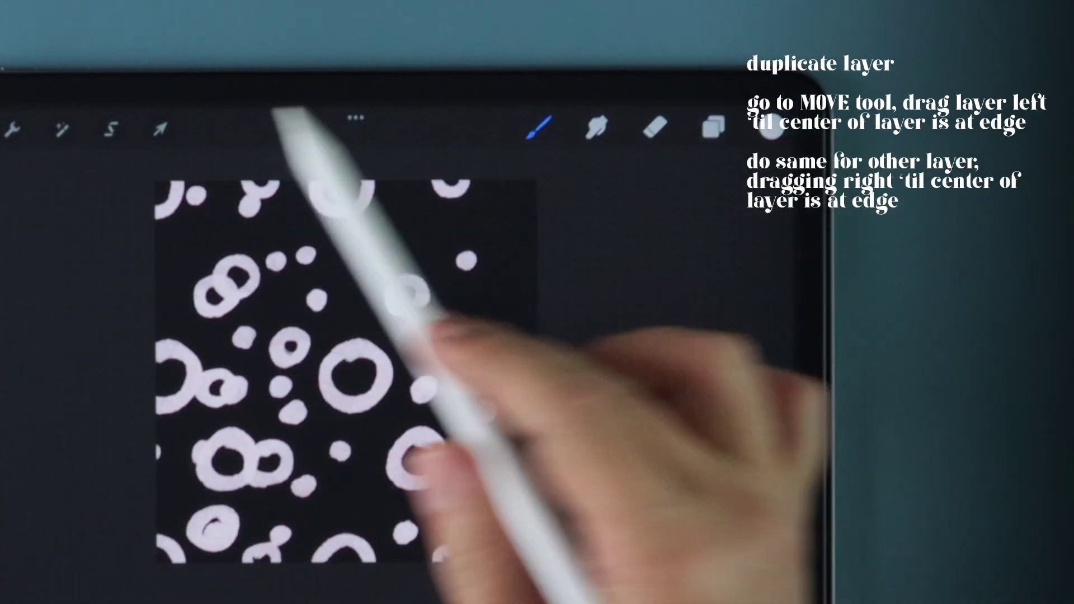
{"action": "left_click", "coordinate": [160, 128]}
{"action": "left_click_drag", "start_coordinate": [547, 269], "coordinate": [692, 273]}
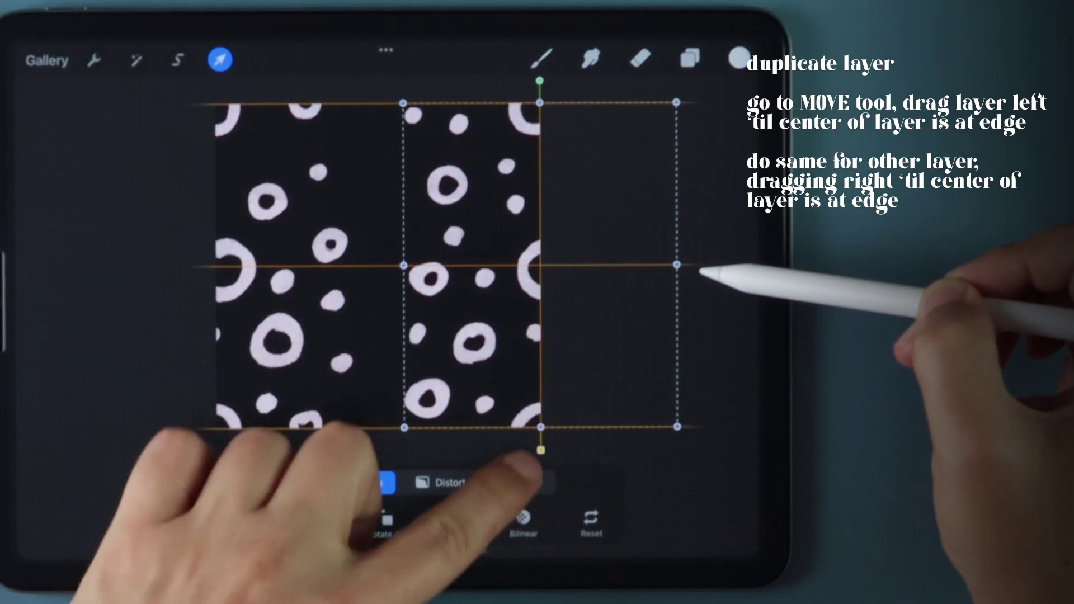
{"action": "left_click_drag", "start_coordinate": [700, 273], "coordinate": [703, 270]}
{"action": "left_click", "coordinate": [220, 59]}
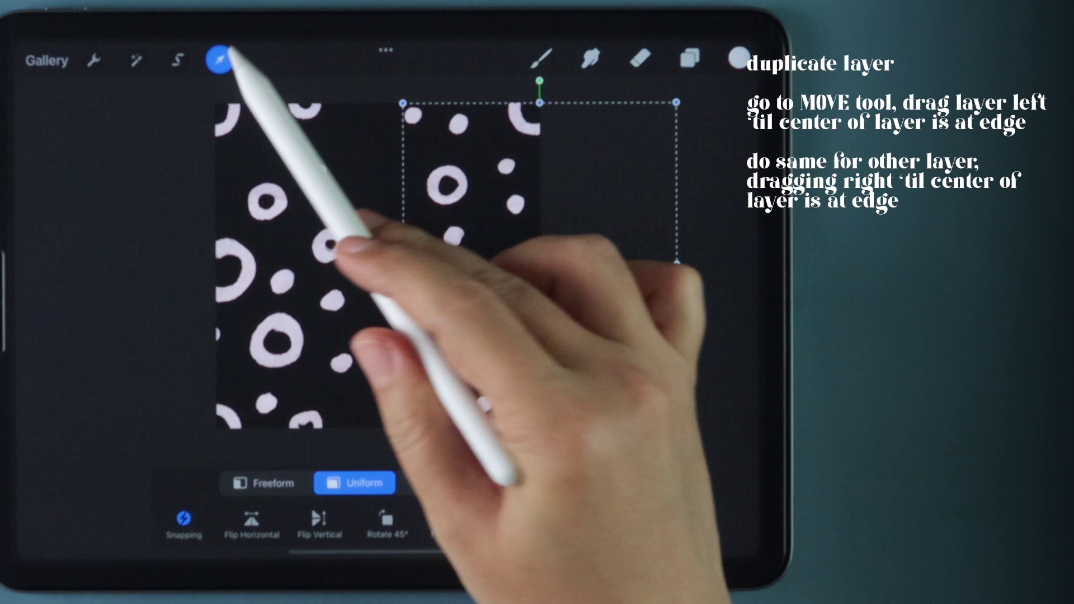
Merge the top Layer 1 down into the other copy with Merge Down.
{"action": "left_click", "coordinate": [621, 116]}
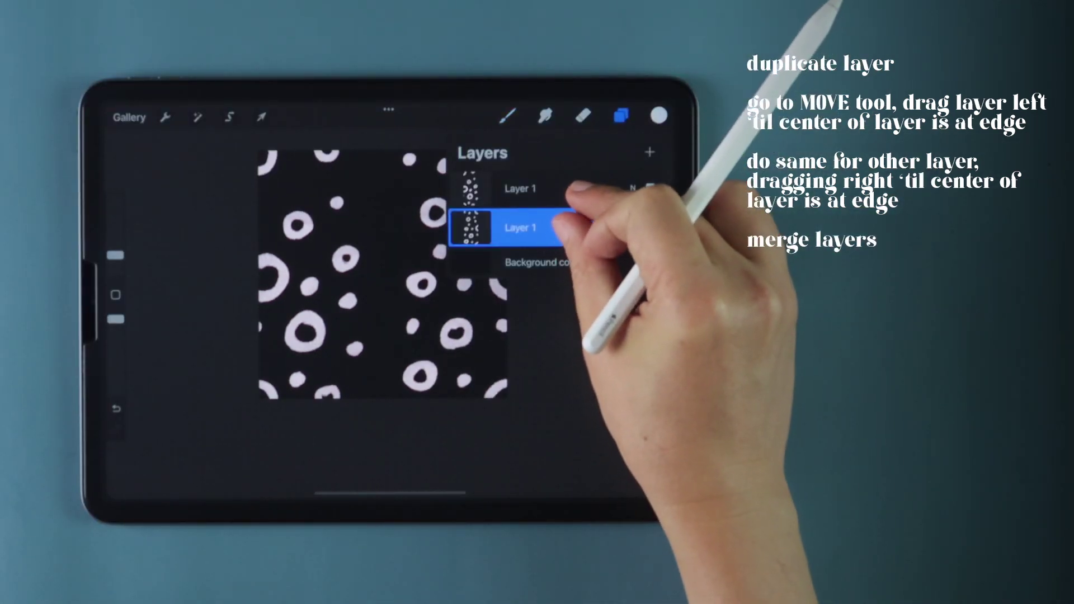
{"action": "left_click", "coordinate": [545, 227]}
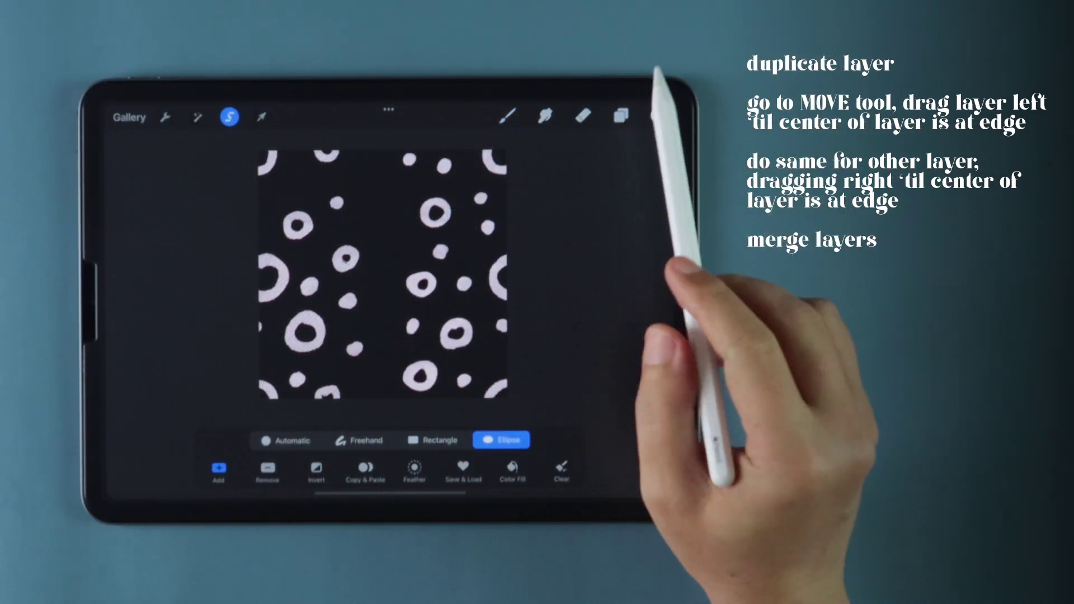
{"action": "left_click", "coordinate": [621, 115]}
{"action": "left_click", "coordinate": [705, 244]}
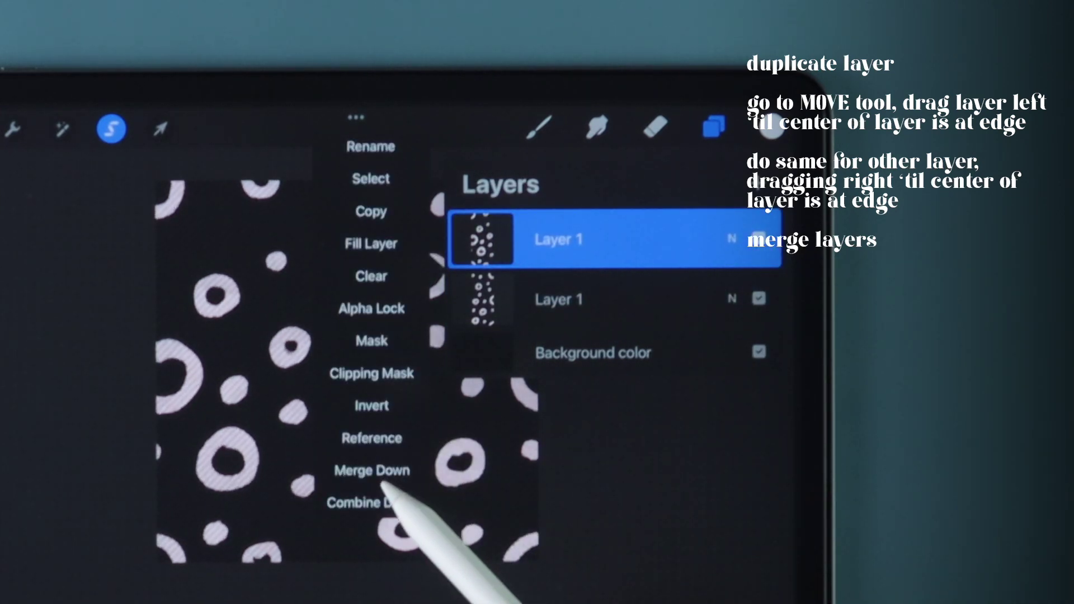
{"action": "left_click", "coordinate": [372, 471]}
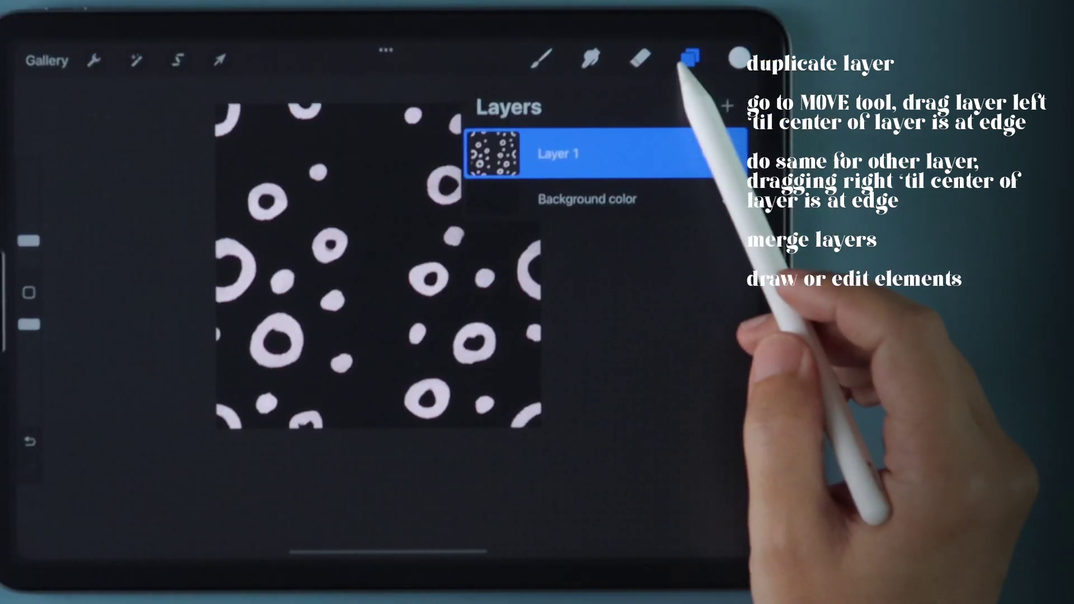
Draw a new ring and several small white dots in the central gap.
{"action": "left_click", "coordinate": [544, 57]}
{"action": "left_click_drag", "start_coordinate": [363, 183], "coordinate": [369, 181]}
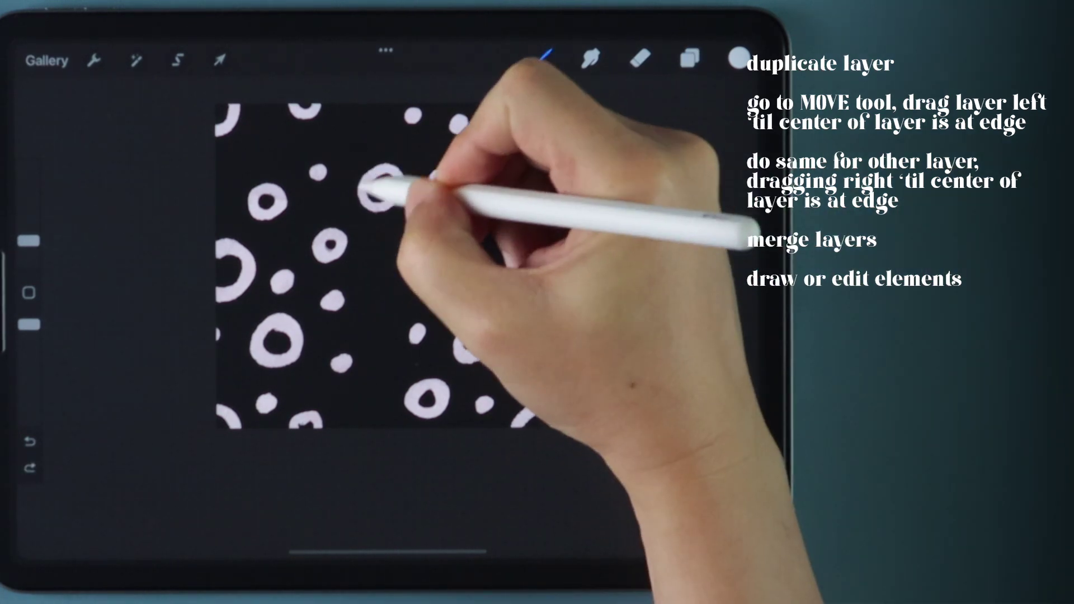
{"action": "left_click", "coordinate": [376, 303]}
{"action": "left_click", "coordinate": [404, 243]}
{"action": "left_click", "coordinate": [484, 278]}
{"action": "left_click", "coordinate": [229, 198]}
{"action": "left_click", "coordinate": [256, 159]}
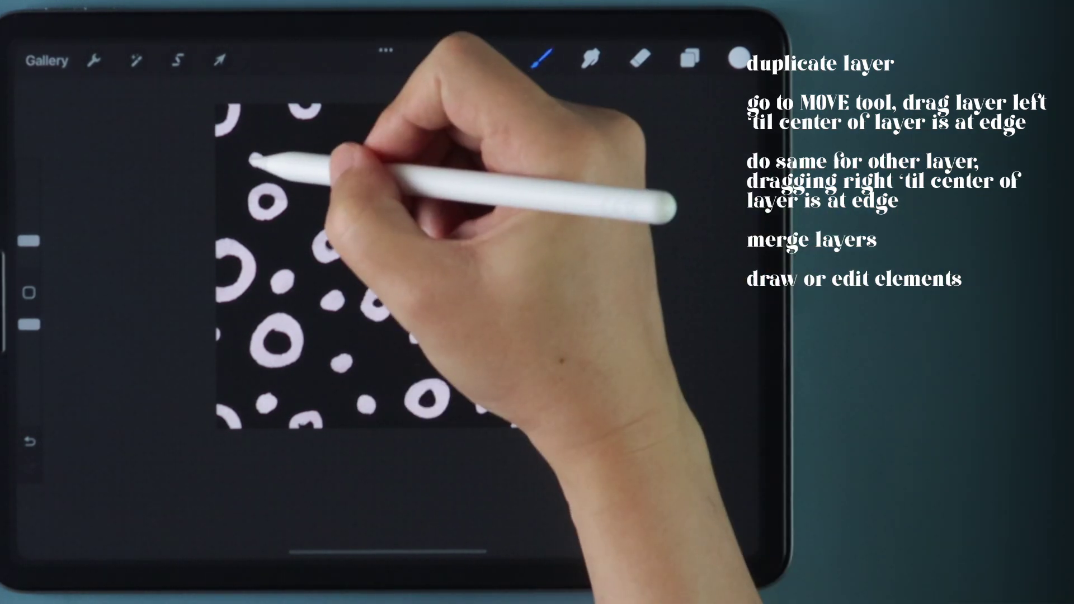
{"action": "left_click", "coordinate": [351, 137]}
Add small rings and dots near the top, lower left and lower right, avoiding edges.
{"action": "left_click_drag", "start_coordinate": [520, 374], "coordinate": [516, 382]}
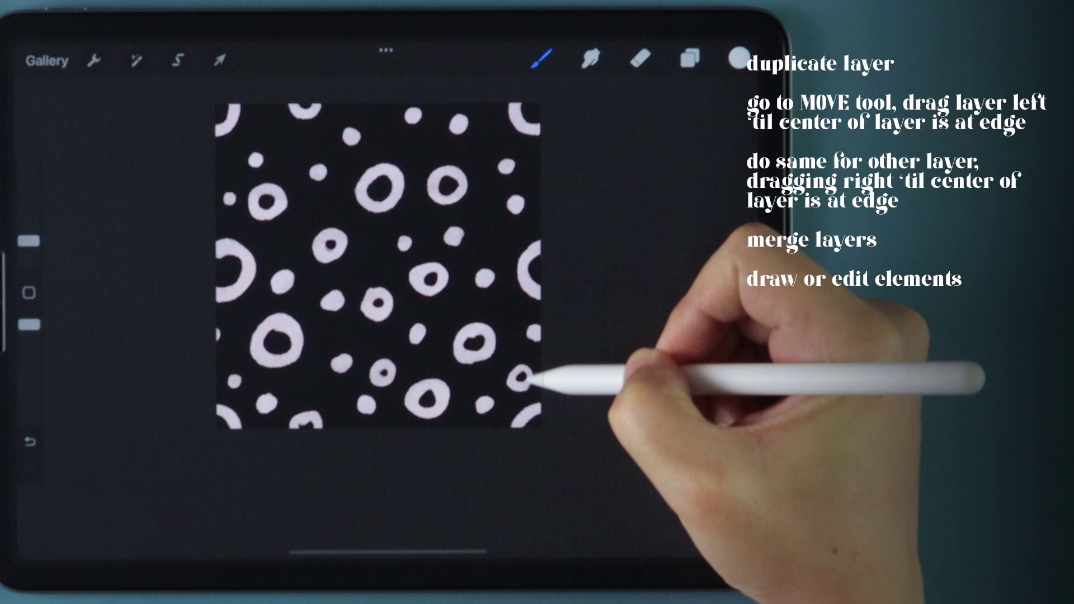
{"action": "left_click_drag", "start_coordinate": [375, 120], "coordinate": [377, 122]}
{"action": "left_click", "coordinate": [420, 155]}
{"action": "left_click_drag", "start_coordinate": [307, 382], "coordinate": [309, 383]}
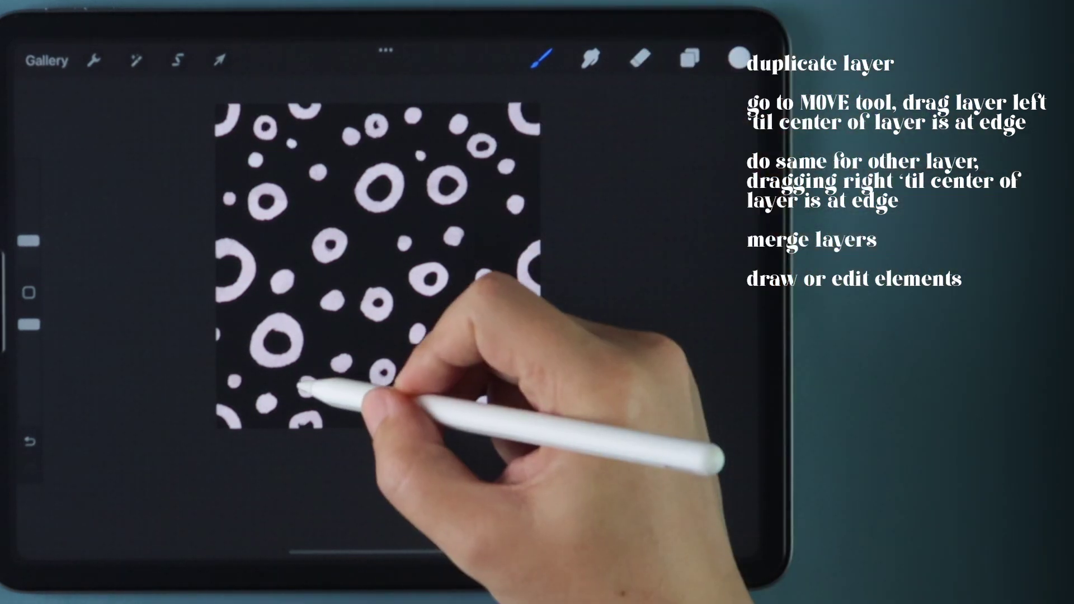
{"action": "left_click_drag", "start_coordinate": [236, 318], "coordinate": [239, 320]}
{"action": "left_click_drag", "start_coordinate": [266, 121], "coordinate": [267, 123]}
{"action": "left_click", "coordinate": [291, 142]}
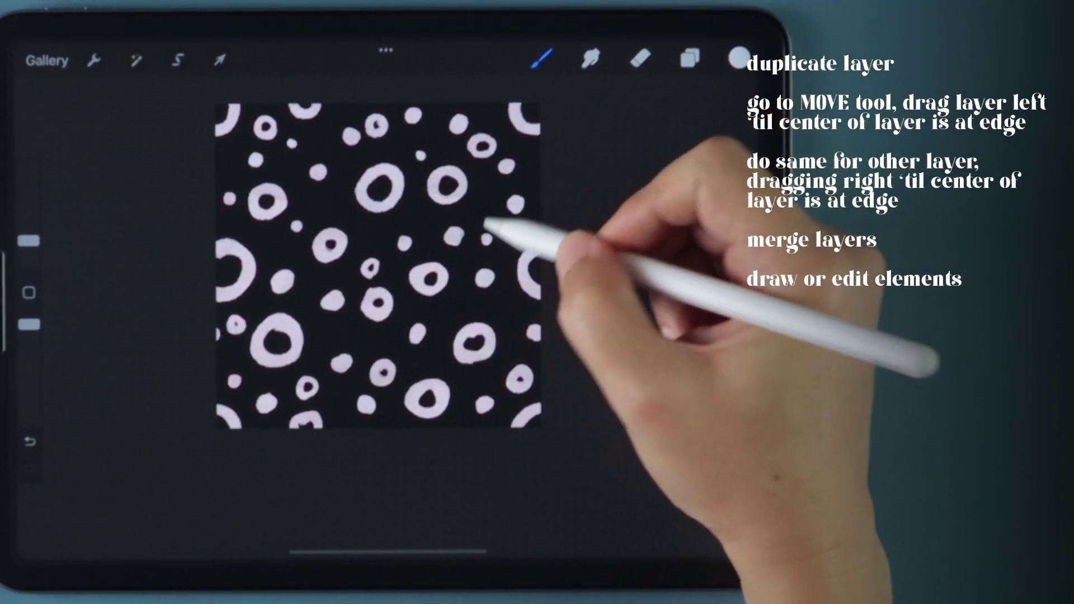
{"action": "left_click", "coordinate": [369, 346]}
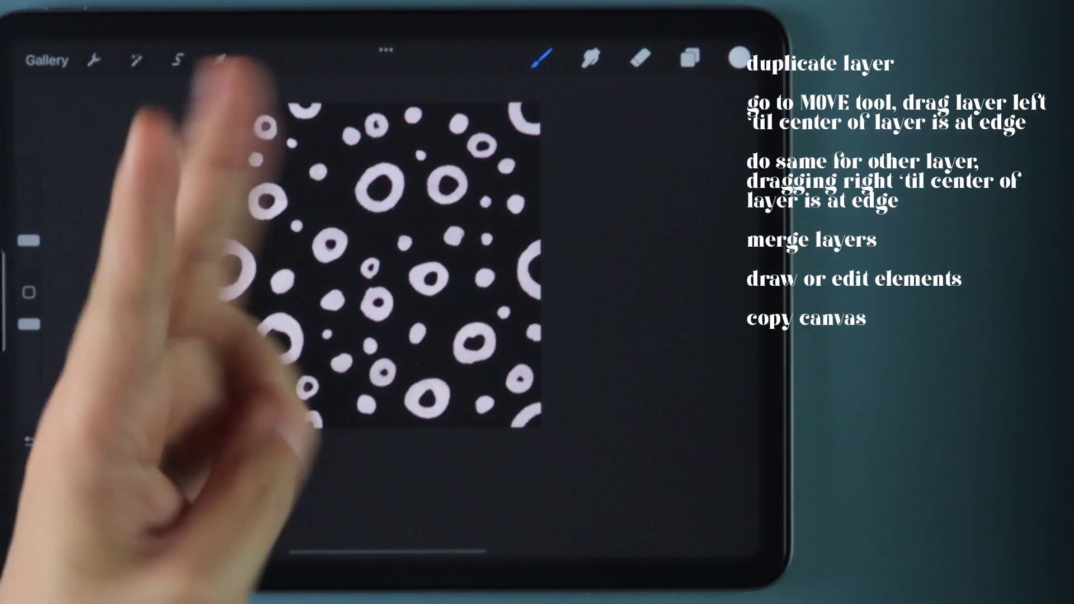
Copy the entire ring-and-dot canvas using the copy-and-paste menu.
{"action": "left_click_drag", "start_coordinate": [361, 194], "coordinate": [382, 278]}
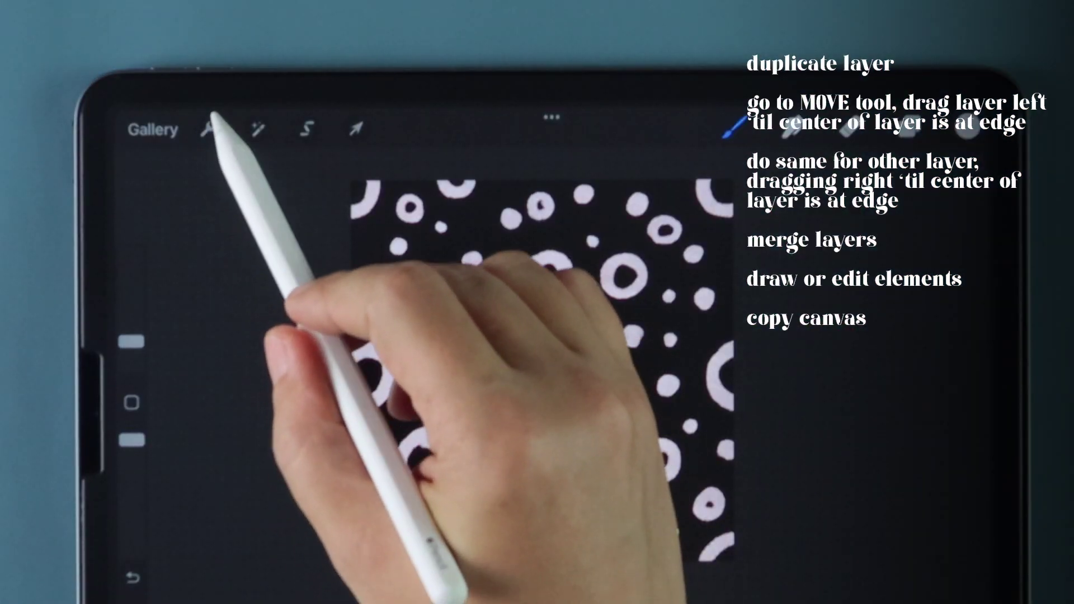
{"action": "left_click", "coordinate": [165, 116]}
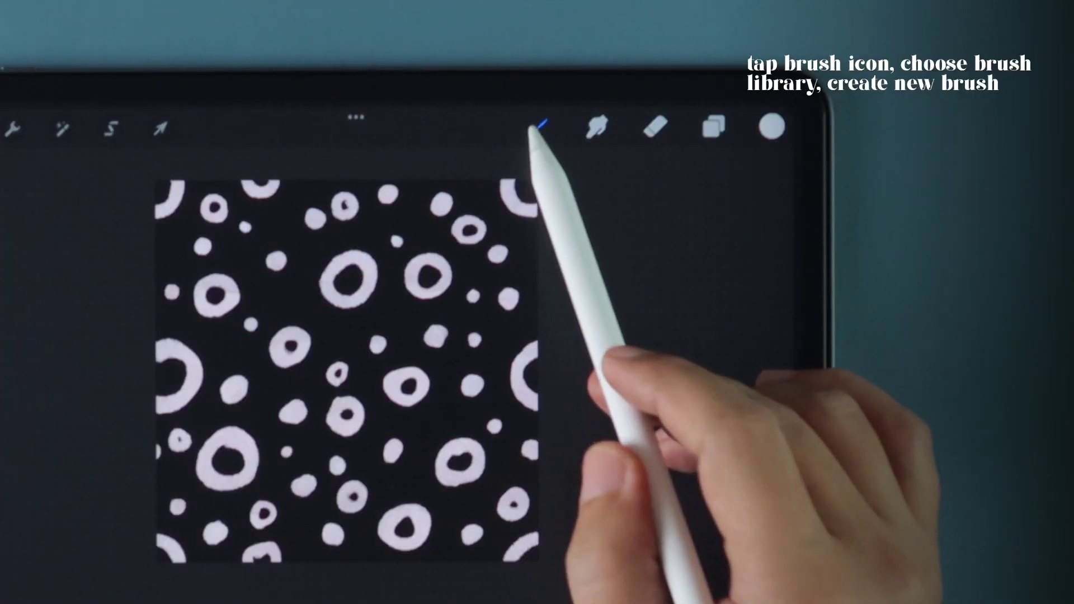
Create a new brush in the Make This Brush set, lower its spacing, and show Grain settings.
{"action": "left_click", "coordinate": [539, 126]}
{"action": "scroll", "coordinate": [420, 315], "scroll_direction": "up", "scroll_amount": 5}
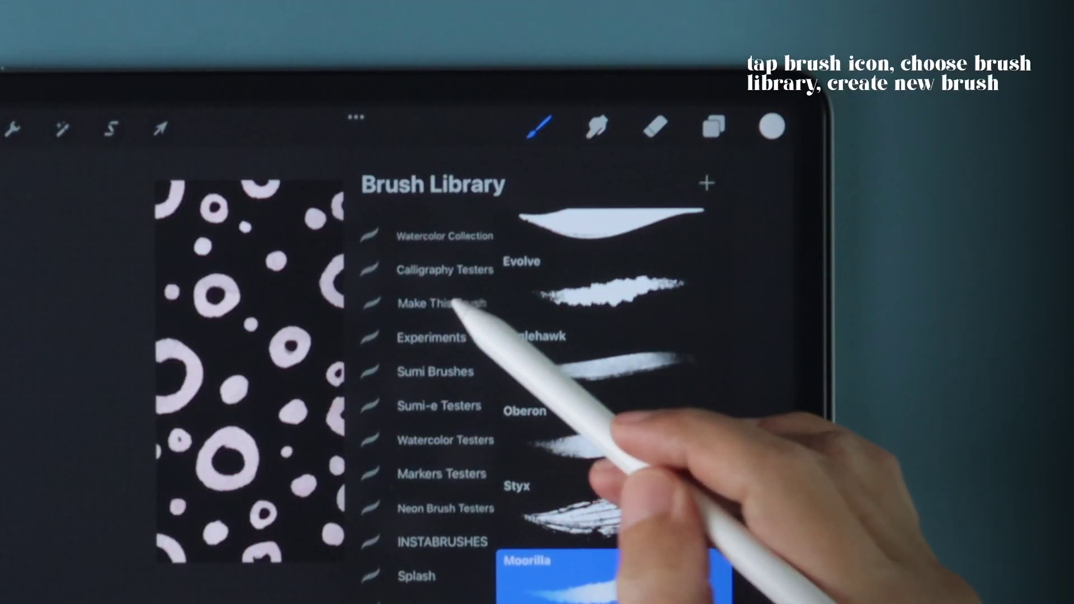
{"action": "left_click", "coordinate": [444, 303]}
{"action": "left_click", "coordinate": [706, 183]}
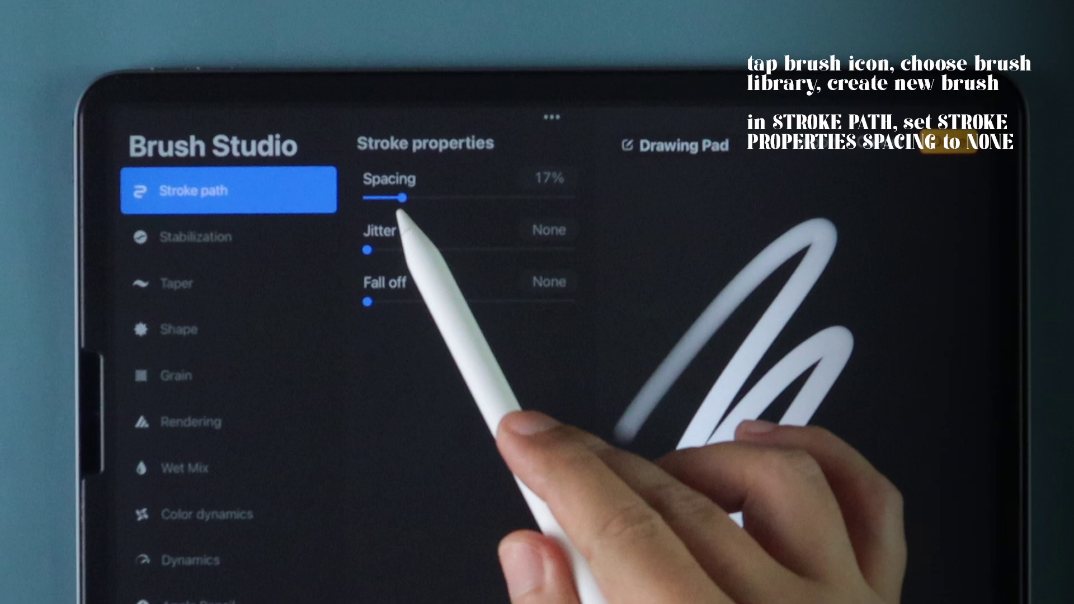
{"action": "left_click_drag", "start_coordinate": [403, 198], "coordinate": [375, 198]}
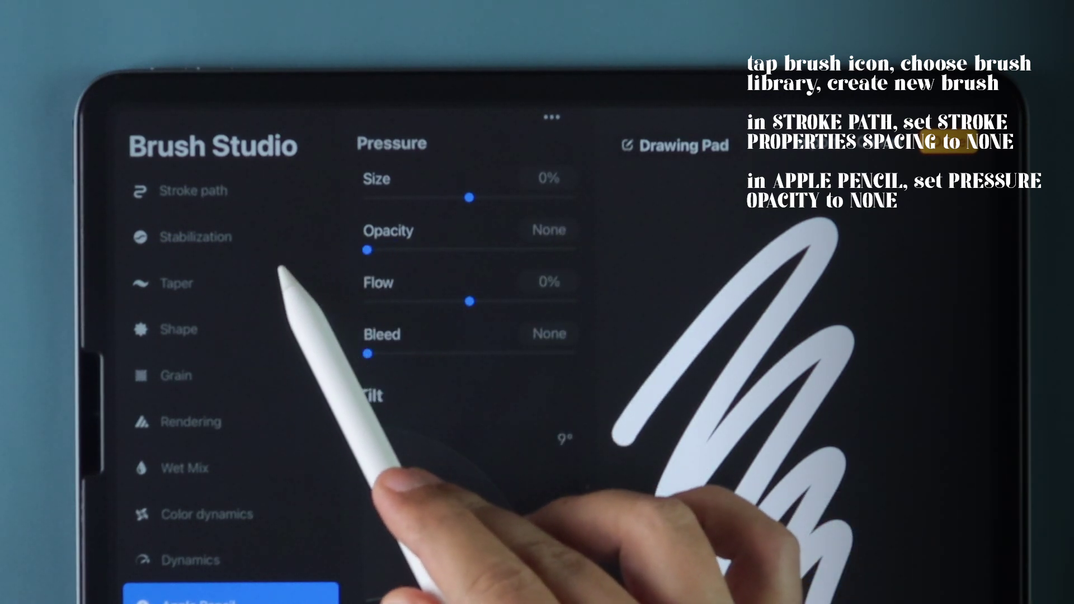
{"action": "left_click", "coordinate": [174, 375]}
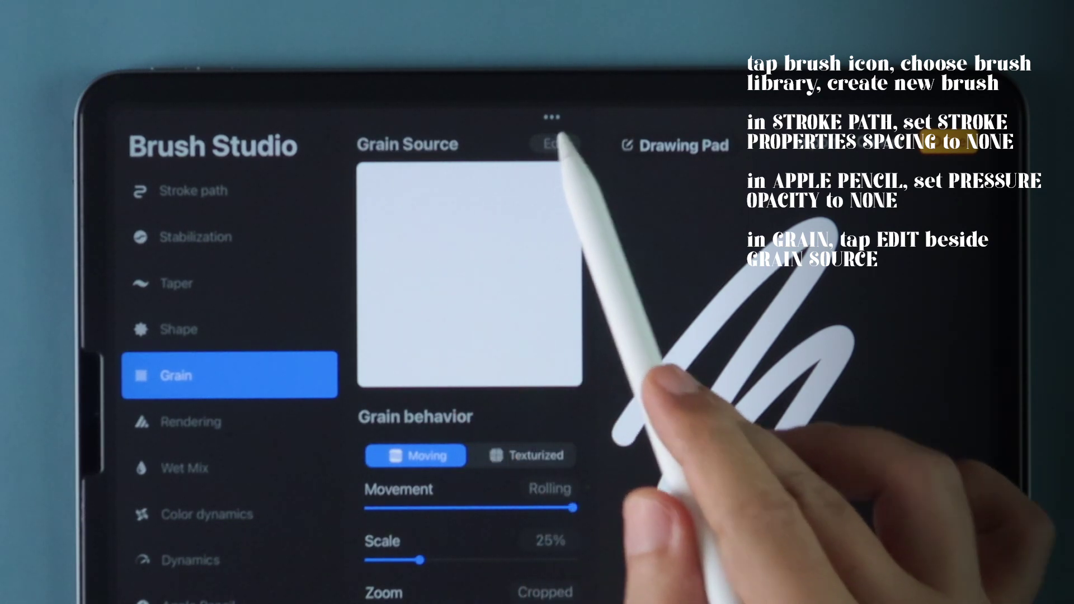
Paste the ring-and-dot pattern in as the brush's grain source and confirm with Done.
{"action": "left_click", "coordinate": [557, 145]}
{"action": "left_click", "coordinate": [514, 166]}
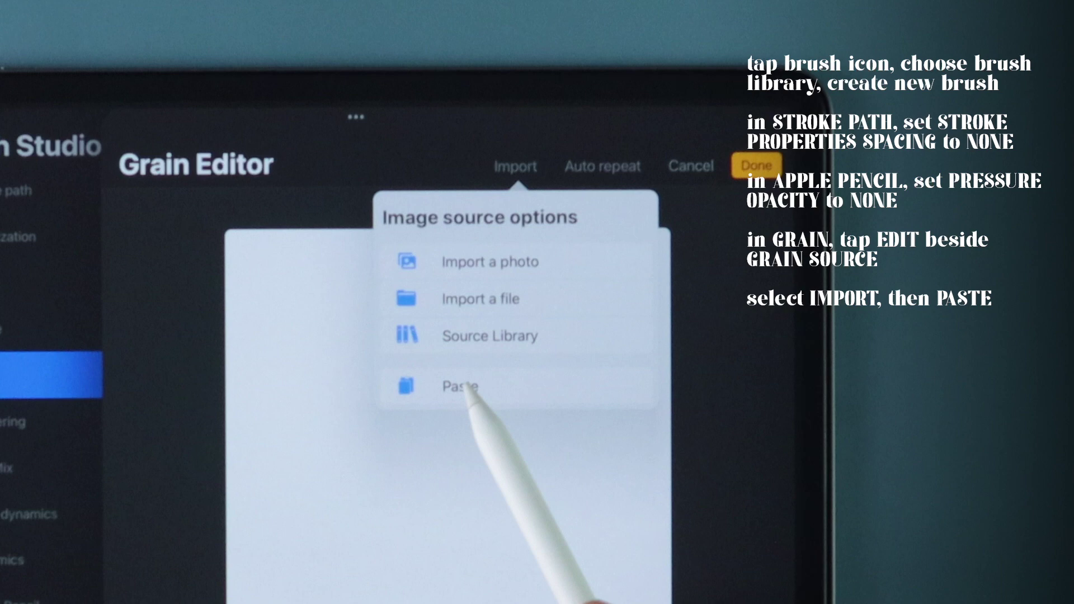
{"action": "left_click", "coordinate": [468, 390]}
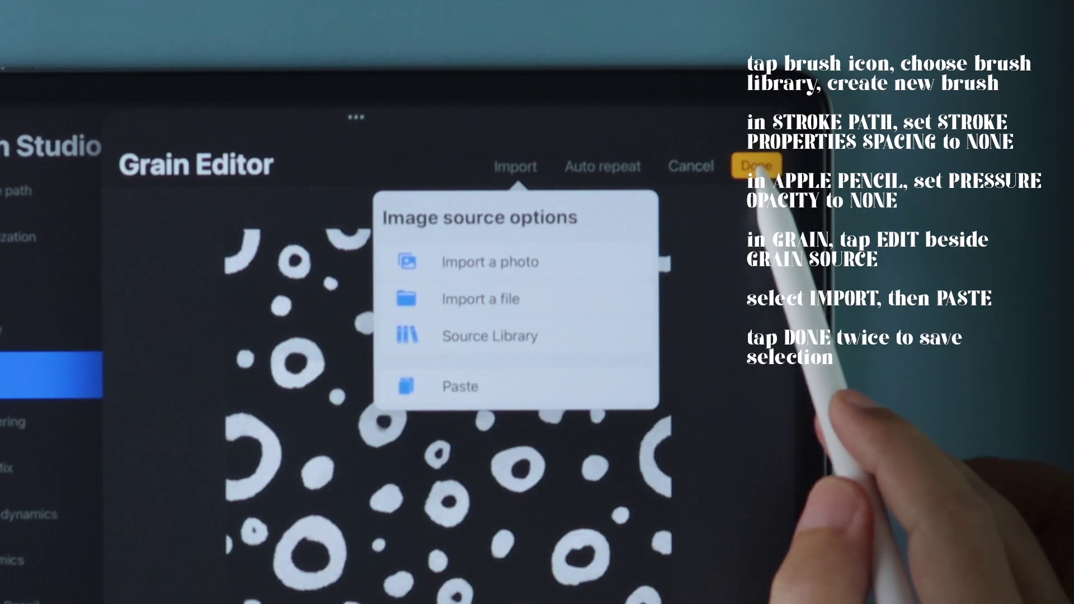
{"action": "left_click", "coordinate": [756, 166]}
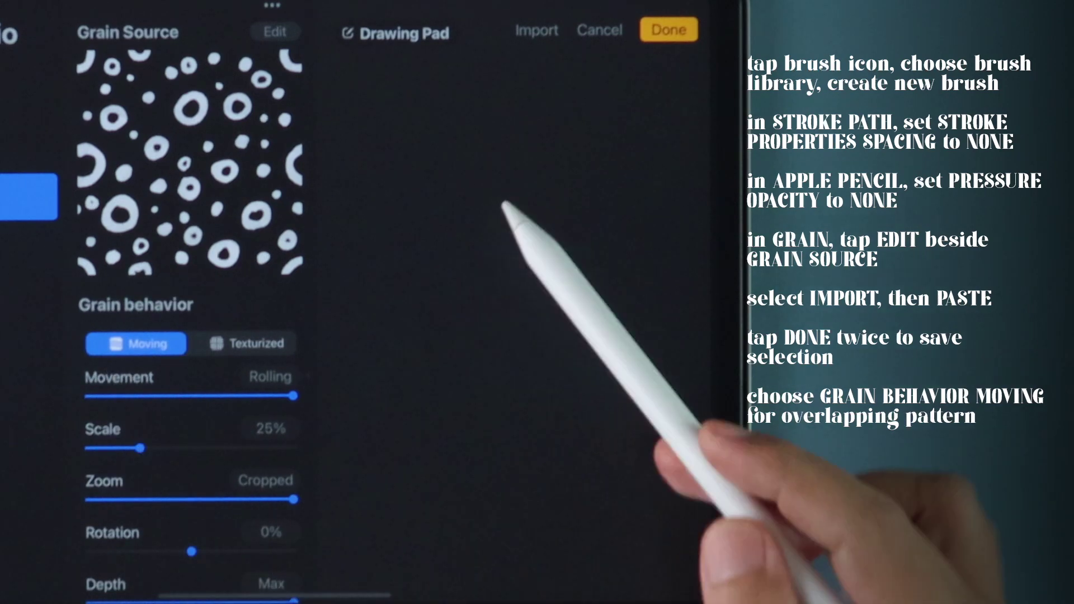
Scribble test strokes on the Drawing Pad to see the rolling ring grain.
{"action": "left_click_drag", "start_coordinate": [482, 320], "coordinate": [681, 220]}
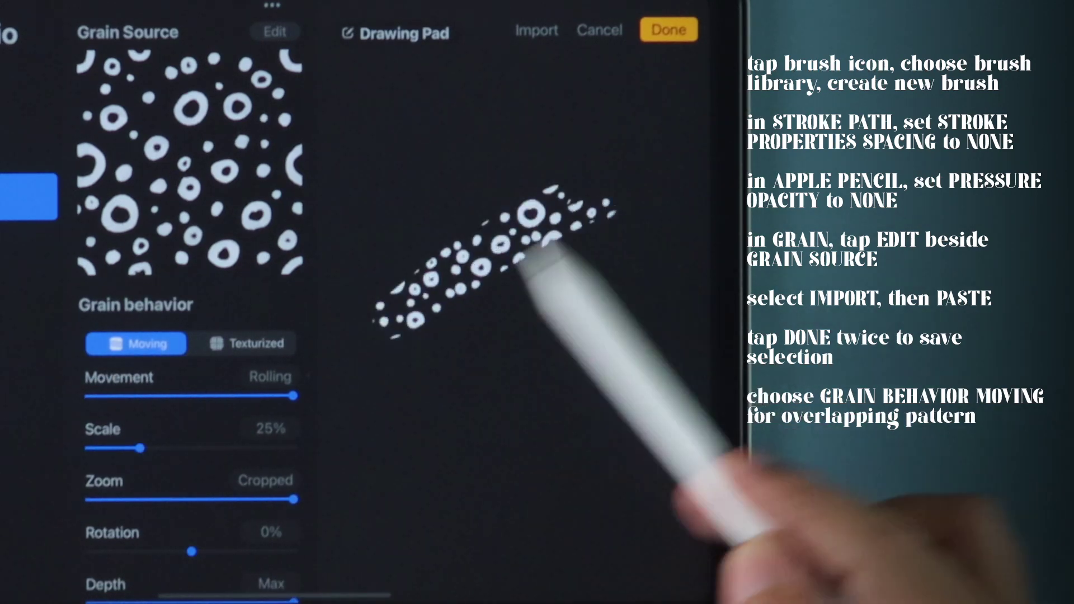
{"action": "left_click_drag", "start_coordinate": [520, 256], "coordinate": [576, 342]}
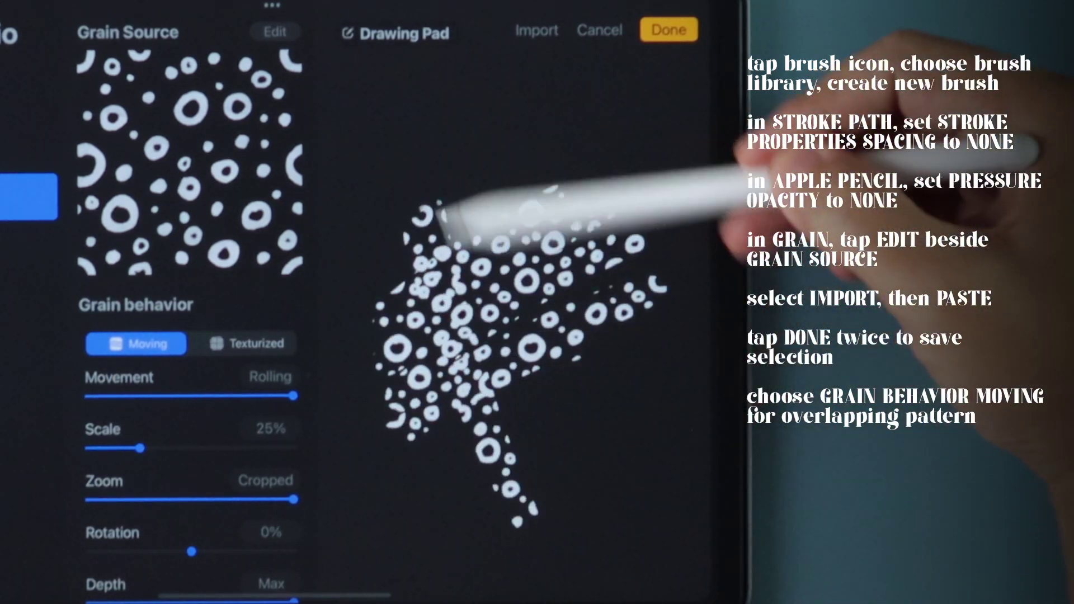
{"action": "mouse_move", "coordinate": [440, 210]}
{"action": "left_mouse_down"}
{"action": "mouse_move", "coordinate": [660, 336]}
{"action": "mouse_move", "coordinate": [599, 264]}
{"action": "mouse_move", "coordinate": [672, 384]}
{"action": "mouse_move", "coordinate": [445, 387]}
{"action": "left_mouse_up"}
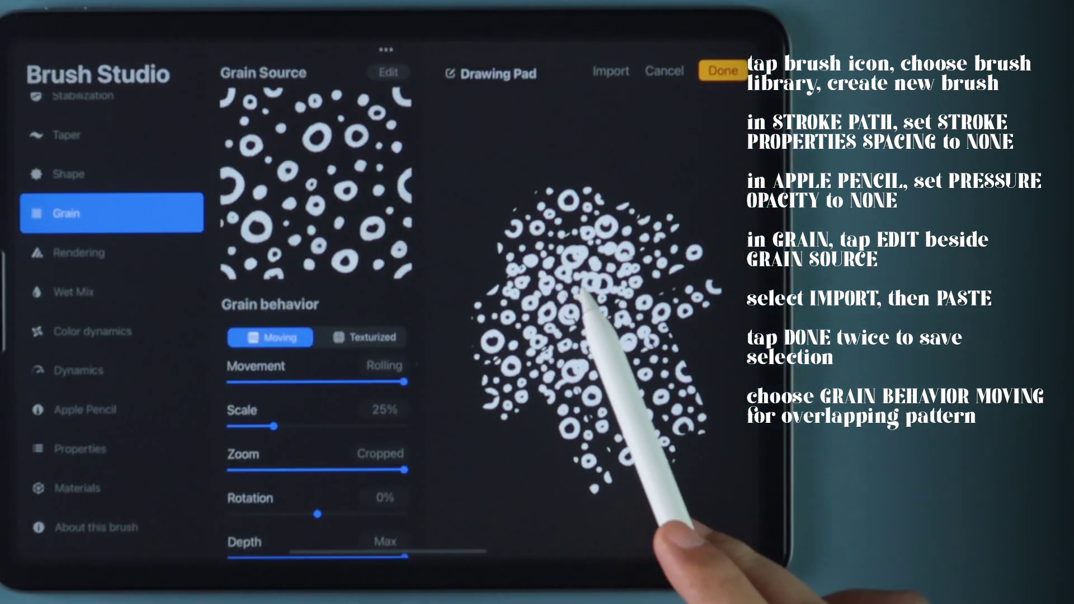
Set grain behaviour to Texturized, clear the Drawing Pad, and draw fresh test strokes.
{"action": "left_click", "coordinate": [360, 336]}
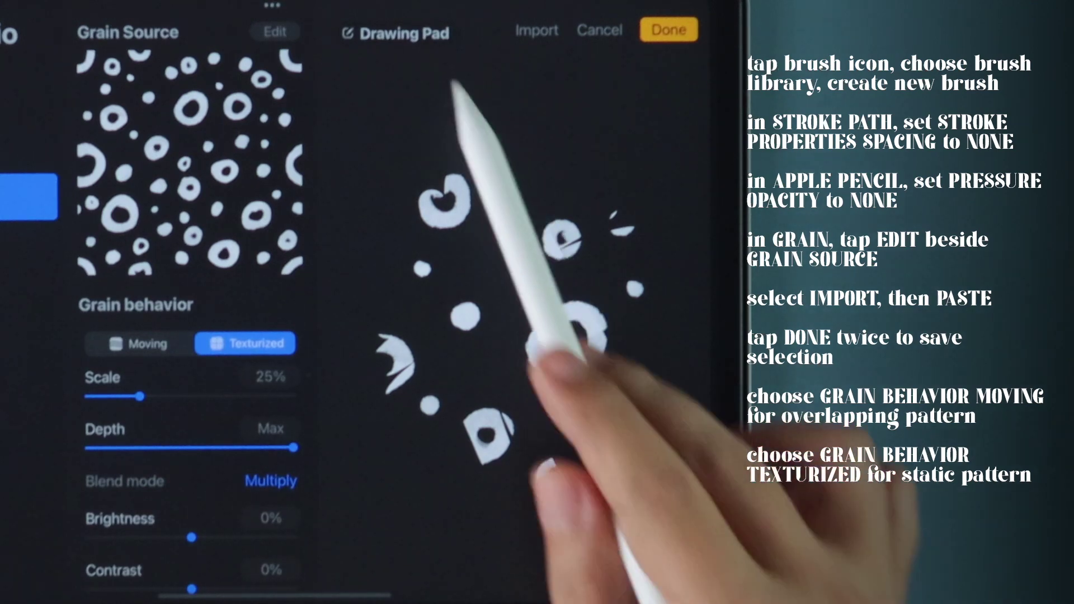
{"action": "left_click", "coordinate": [403, 34]}
{"action": "left_click", "coordinate": [416, 135]}
{"action": "mouse_move", "coordinate": [453, 193]}
{"action": "left_mouse_down"}
{"action": "mouse_move", "coordinate": [528, 156]}
{"action": "mouse_move", "coordinate": [557, 204]}
{"action": "mouse_move", "coordinate": [483, 394]}
{"action": "mouse_move", "coordinate": [492, 455]}
{"action": "mouse_move", "coordinate": [637, 286]}
{"action": "left_mouse_up"}
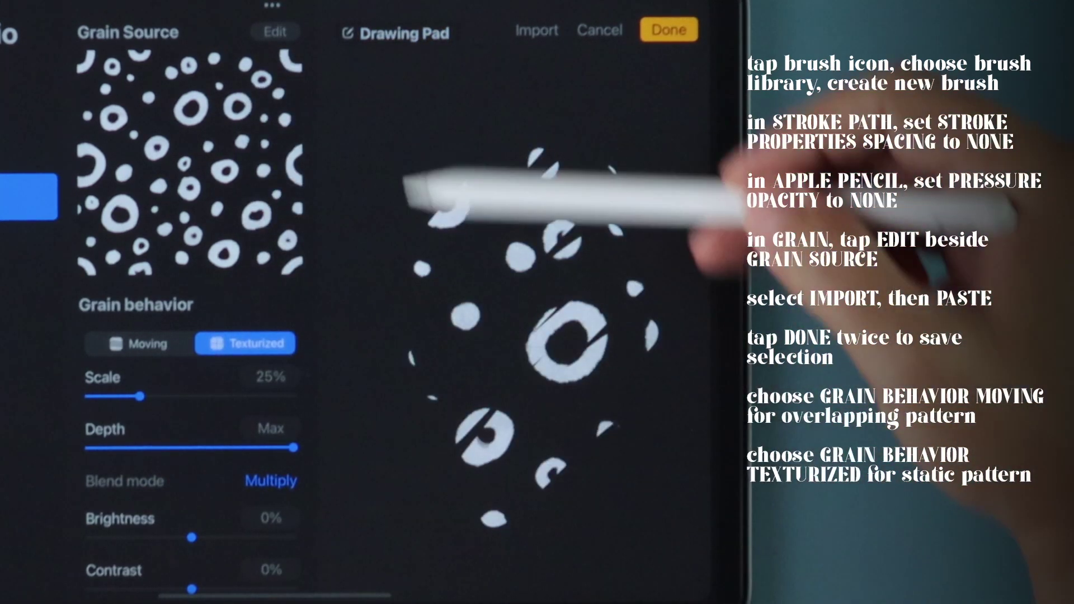
{"action": "mouse_move", "coordinate": [436, 252]}
{"action": "left_mouse_down"}
{"action": "mouse_move", "coordinate": [516, 151]}
{"action": "mouse_move", "coordinate": [660, 287]}
{"action": "mouse_move", "coordinate": [384, 300]}
{"action": "mouse_move", "coordinate": [395, 492]}
{"action": "mouse_move", "coordinate": [516, 477]}
{"action": "left_mouse_up"}
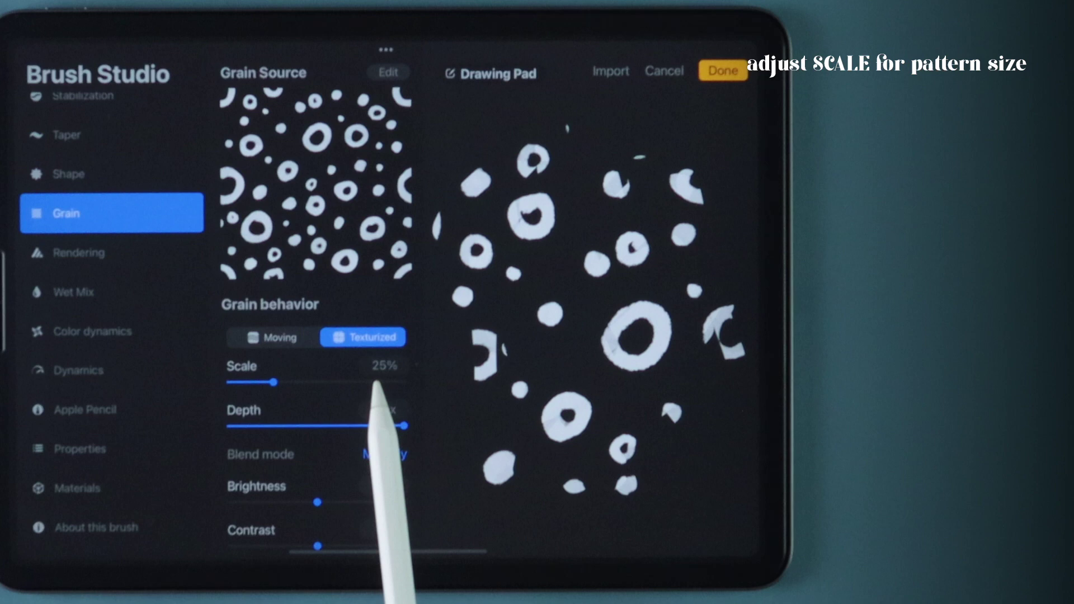
Make the grain Moving at 38% scale with zoom following size, lower its depth, and test-stroke.
{"action": "mouse_move", "coordinate": [273, 383]}
{"action": "left_mouse_down"}
{"action": "mouse_move", "coordinate": [315, 383]}
{"action": "mouse_move", "coordinate": [257, 383]}
{"action": "left_mouse_up"}
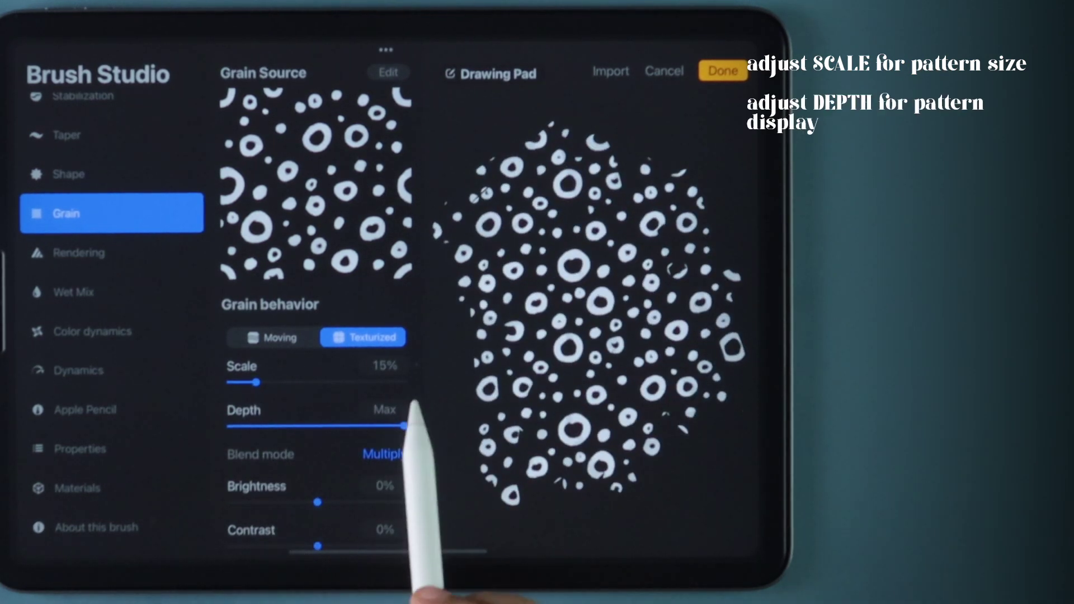
{"action": "mouse_move", "coordinate": [402, 426]}
{"action": "left_mouse_down"}
{"action": "mouse_move", "coordinate": [283, 427]}
{"action": "mouse_move", "coordinate": [401, 426]}
{"action": "left_mouse_up"}
{"action": "left_click", "coordinate": [277, 338]}
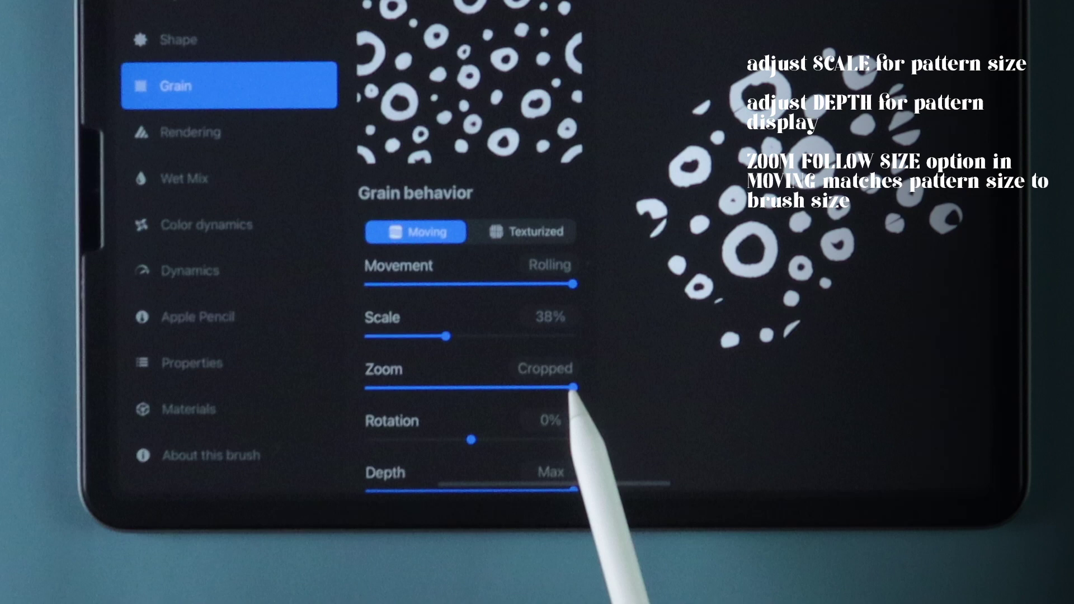
{"action": "left_click_drag", "start_coordinate": [573, 389], "coordinate": [369, 388]}
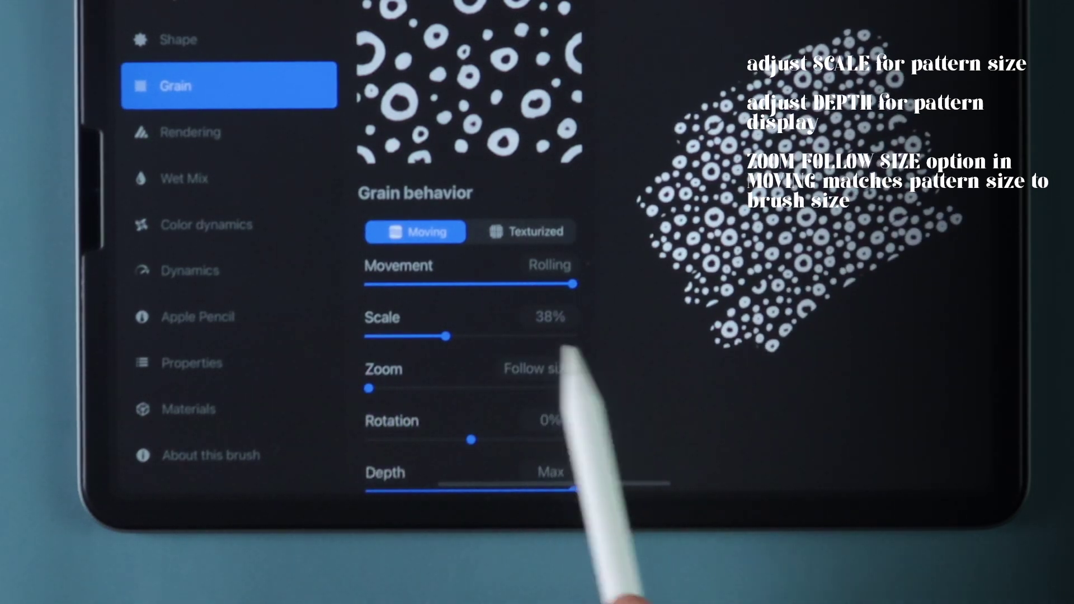
{"action": "mouse_move", "coordinate": [142, 185]}
{"action": "left_mouse_down"}
{"action": "mouse_move", "coordinate": [458, 109]}
{"action": "mouse_move", "coordinate": [112, 305]}
{"action": "left_mouse_up"}
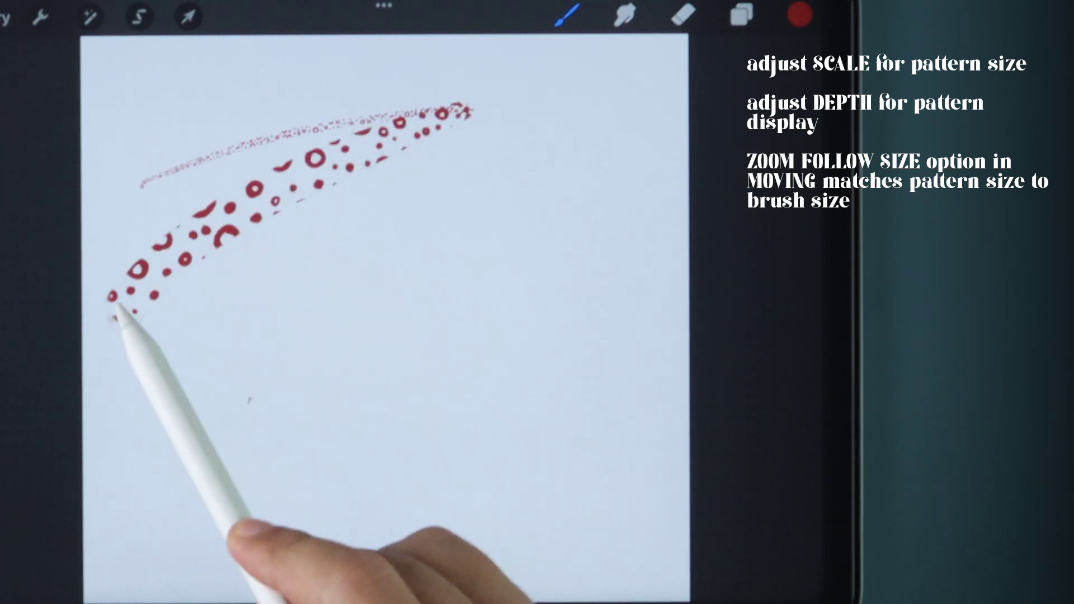
Paint another red ring-and-dot stroke, then raise the brush size to 100%.
{"action": "mouse_move", "coordinate": [168, 281]}
{"action": "left_mouse_down"}
{"action": "mouse_move", "coordinate": [336, 216]}
{"action": "mouse_move", "coordinate": [562, 164]}
{"action": "mouse_move", "coordinate": [138, 430]}
{"action": "left_mouse_up"}
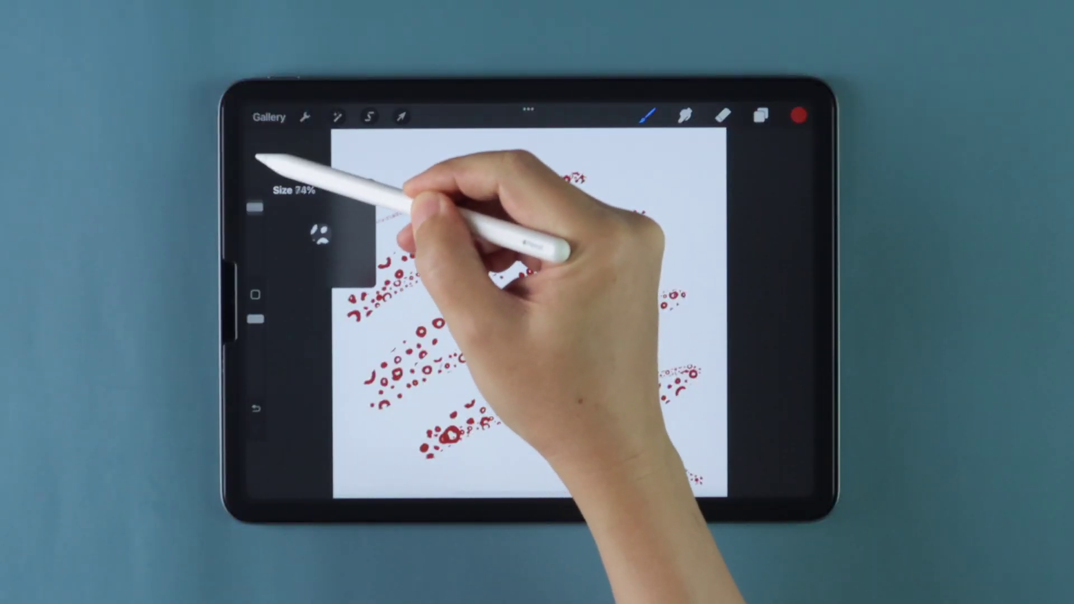
{"action": "left_click_drag", "start_coordinate": [256, 158], "coordinate": [282, 108]}
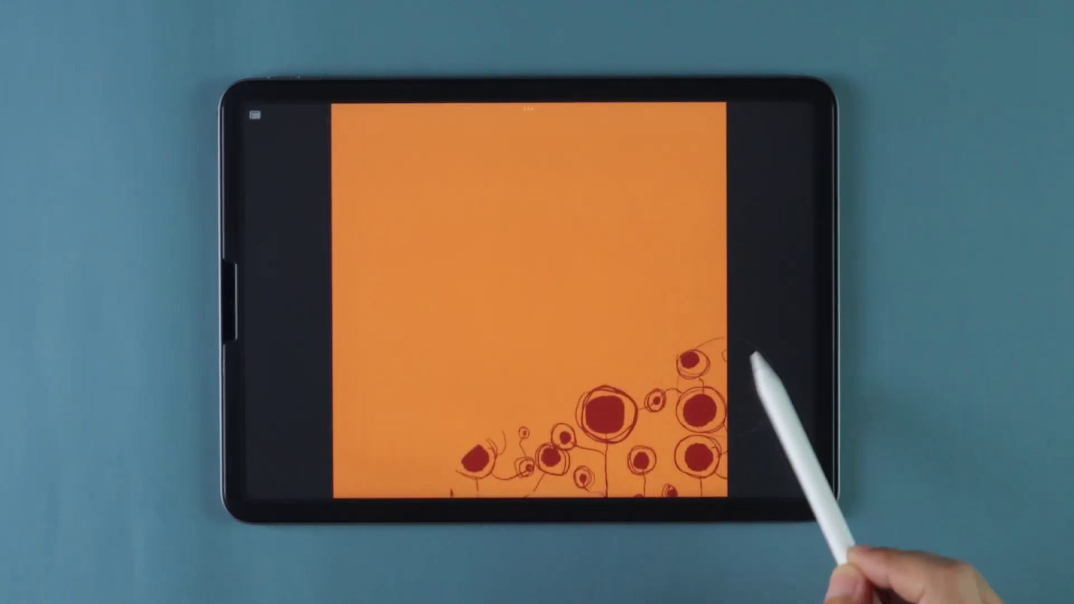
Fill example canvases with bubble, tulip, and tree pattern strokes.
{"action": "mouse_move", "coordinate": [404, 454]}
{"action": "left_mouse_down"}
{"action": "mouse_move", "coordinate": [511, 343]}
{"action": "mouse_move", "coordinate": [695, 251]}
{"action": "mouse_move", "coordinate": [311, 288]}
{"action": "mouse_move", "coordinate": [692, 189]}
{"action": "mouse_move", "coordinate": [431, 168]}
{"action": "mouse_move", "coordinate": [612, 132]}
{"action": "mouse_move", "coordinate": [324, 115]}
{"action": "mouse_move", "coordinate": [731, 111]}
{"action": "left_mouse_up"}
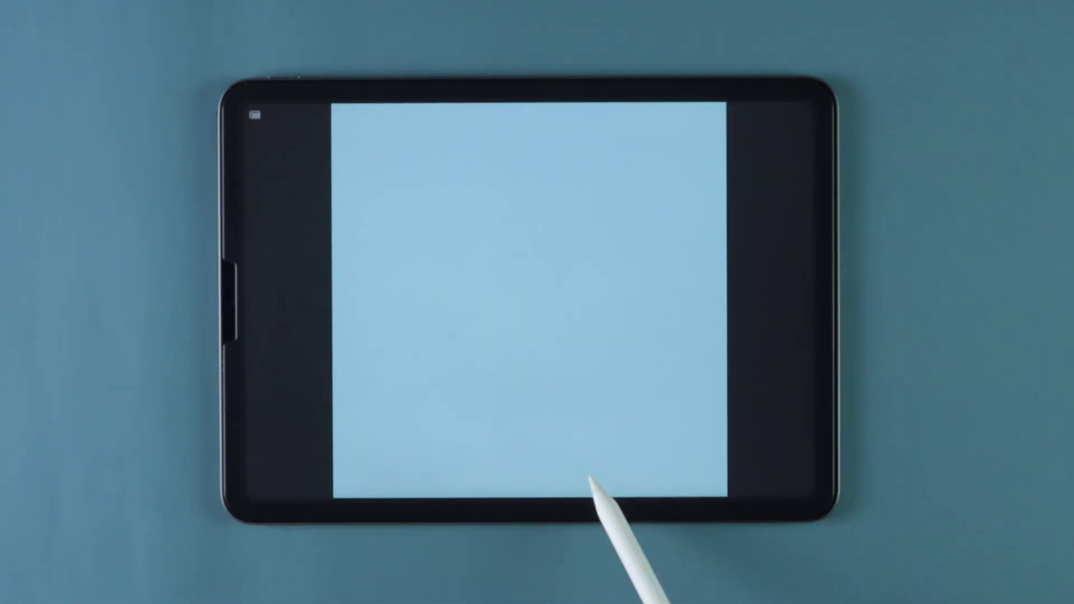
{"action": "mouse_move", "coordinate": [466, 394]}
{"action": "left_mouse_down"}
{"action": "mouse_move", "coordinate": [719, 288]}
{"action": "mouse_move", "coordinate": [319, 288]}
{"action": "mouse_move", "coordinate": [763, 240]}
{"action": "mouse_move", "coordinate": [298, 205]}
{"action": "mouse_move", "coordinate": [739, 173]}
{"action": "mouse_move", "coordinate": [297, 156]}
{"action": "mouse_move", "coordinate": [719, 126]}
{"action": "mouse_move", "coordinate": [478, 146]}
{"action": "left_mouse_up"}
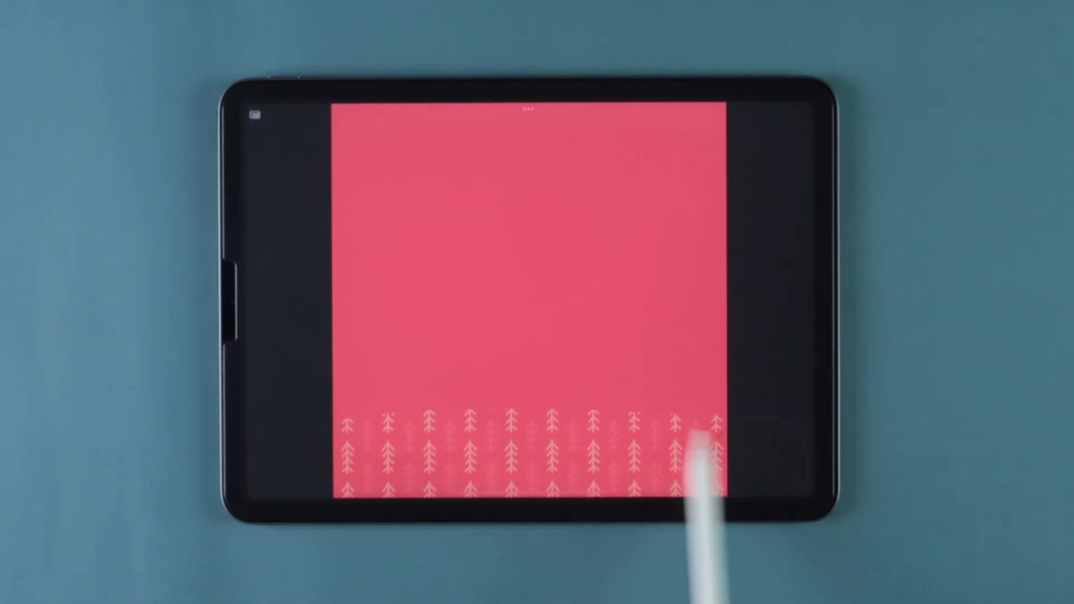
{"action": "mouse_move", "coordinate": [428, 294]}
{"action": "left_mouse_down"}
{"action": "mouse_move", "coordinate": [300, 240]}
{"action": "mouse_move", "coordinate": [739, 168]}
{"action": "mouse_move", "coordinate": [491, 117]}
{"action": "mouse_move", "coordinate": [384, 109]}
{"action": "mouse_move", "coordinate": [720, 143]}
{"action": "mouse_move", "coordinate": [396, 121]}
{"action": "left_mouse_up"}
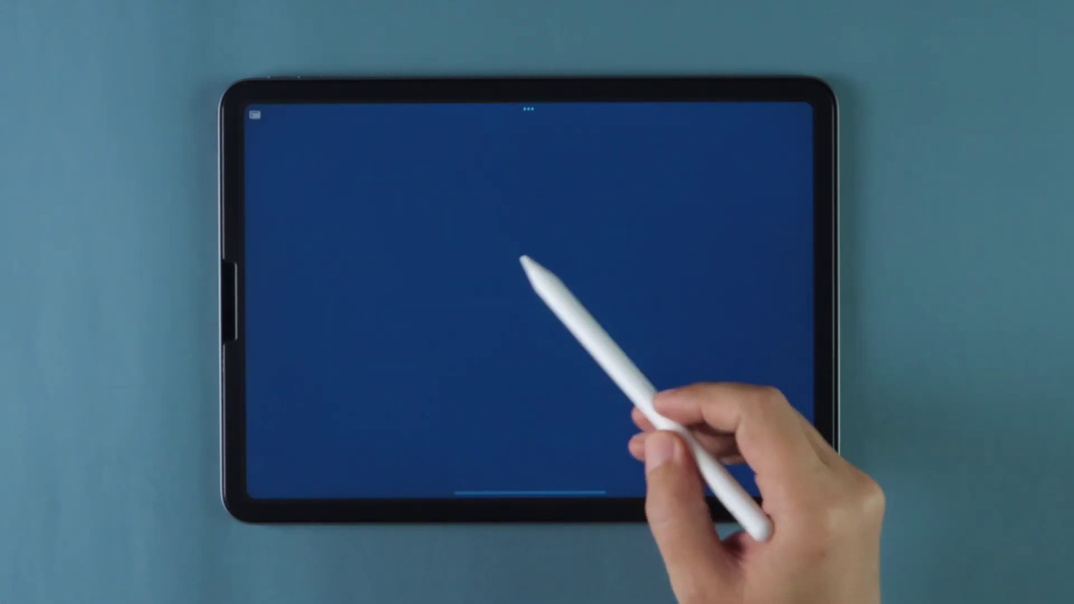
Cover the navy canvas edge to edge with salmon leaf-pattern strokes.
{"action": "mouse_move", "coordinate": [523, 259]}
{"action": "left_mouse_down"}
{"action": "mouse_move", "coordinate": [551, 444]}
{"action": "mouse_move", "coordinate": [691, 293]}
{"action": "mouse_move", "coordinate": [420, 135]}
{"action": "mouse_move", "coordinate": [268, 132]}
{"action": "mouse_move", "coordinate": [277, 416]}
{"action": "left_mouse_up"}
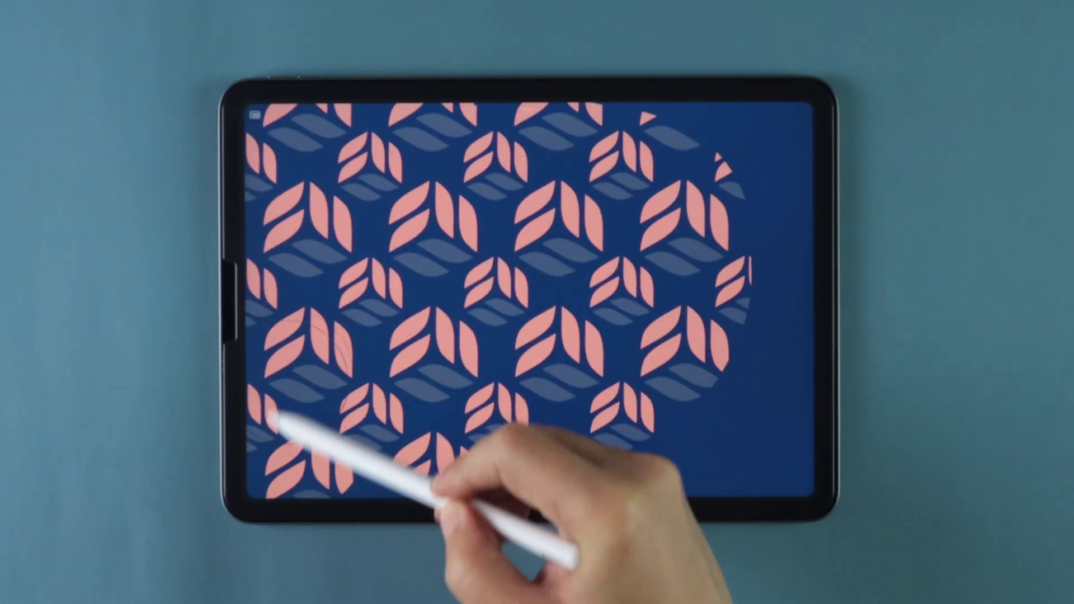
{"action": "mouse_move", "coordinate": [688, 470]}
{"action": "left_mouse_down"}
{"action": "mouse_move", "coordinate": [763, 384]}
{"action": "mouse_move", "coordinate": [719, 276]}
{"action": "mouse_move", "coordinate": [682, 132]}
{"action": "left_mouse_up"}
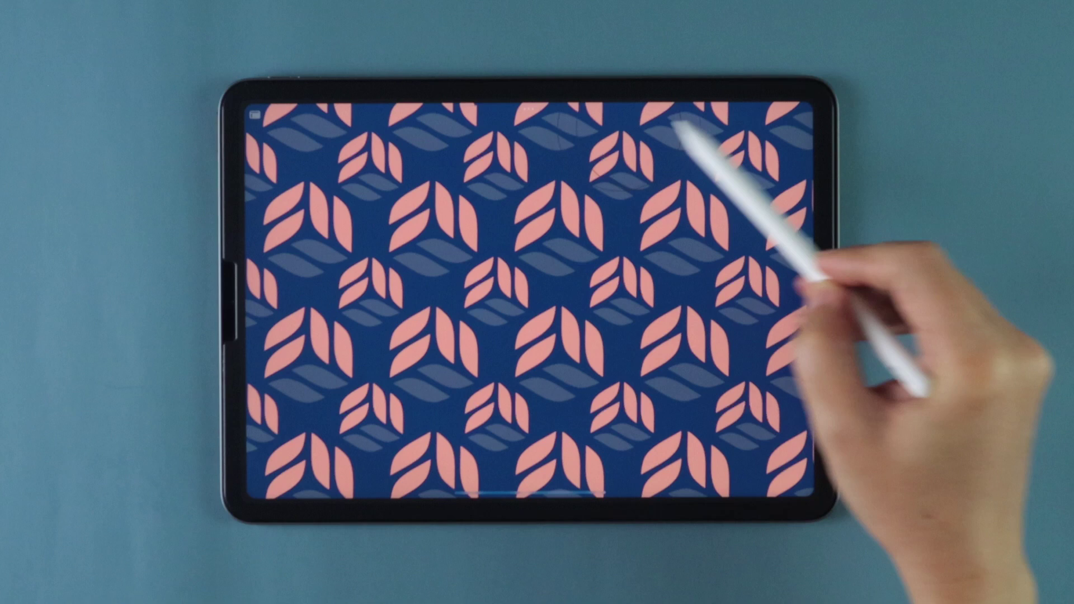
{"action": "left_click_drag", "start_coordinate": [750, 386], "coordinate": [725, 475]}
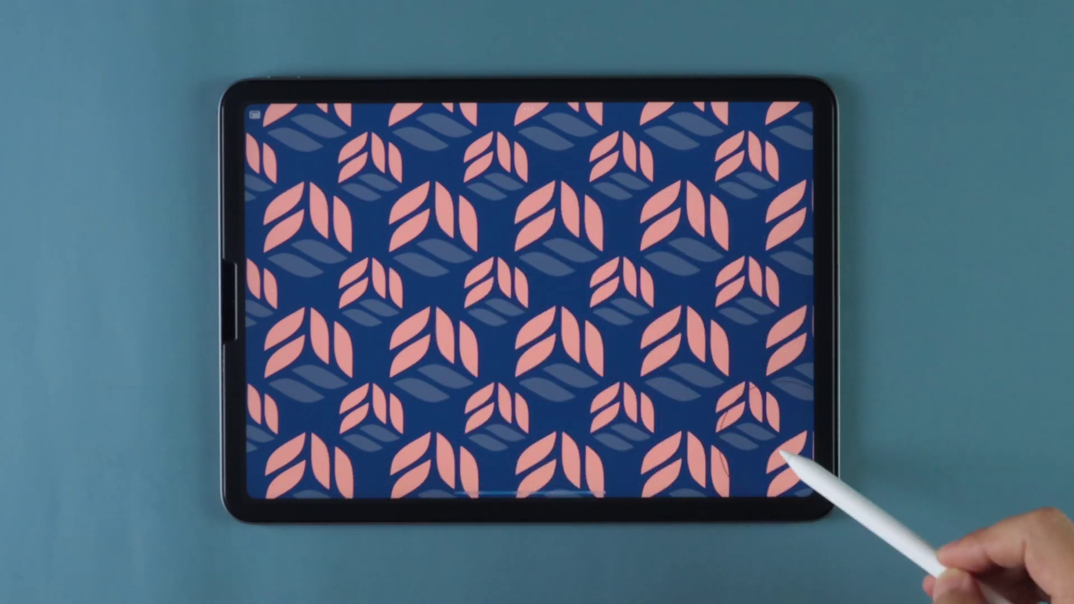